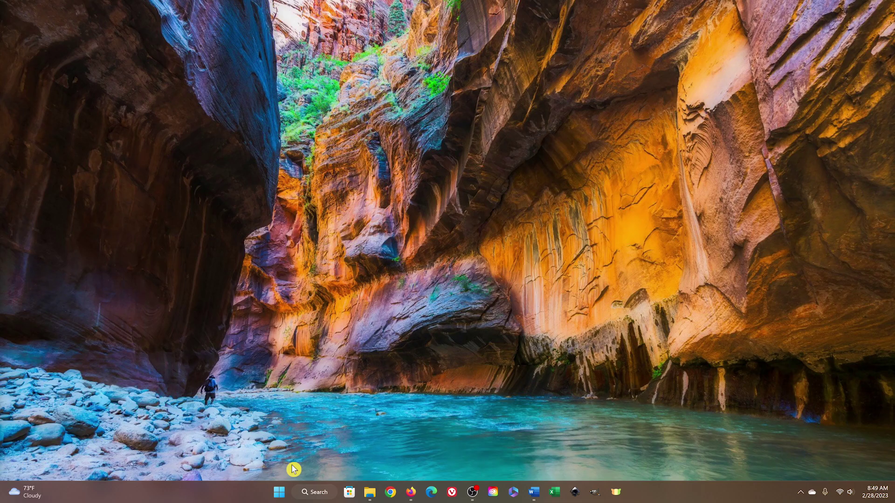
# - Open Firefox's page under Settings > Apps > Default apps
pyautogui.rightClick(284, 494)
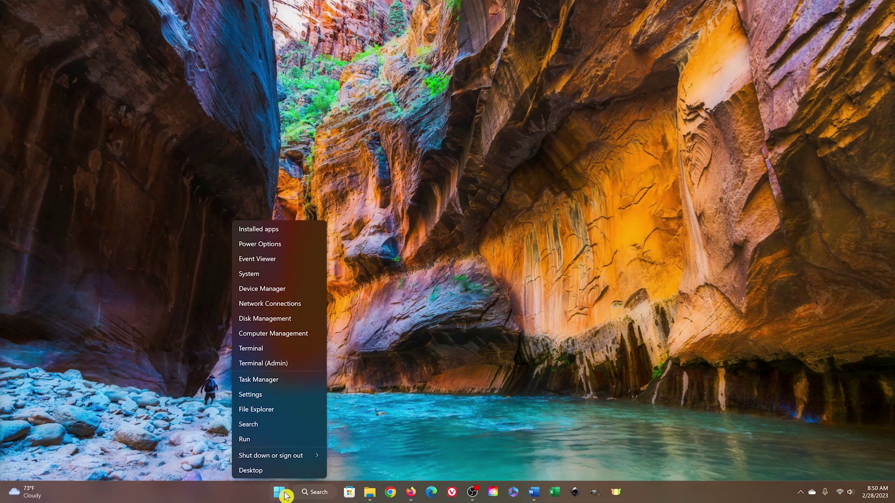
pyautogui.click(280, 398)
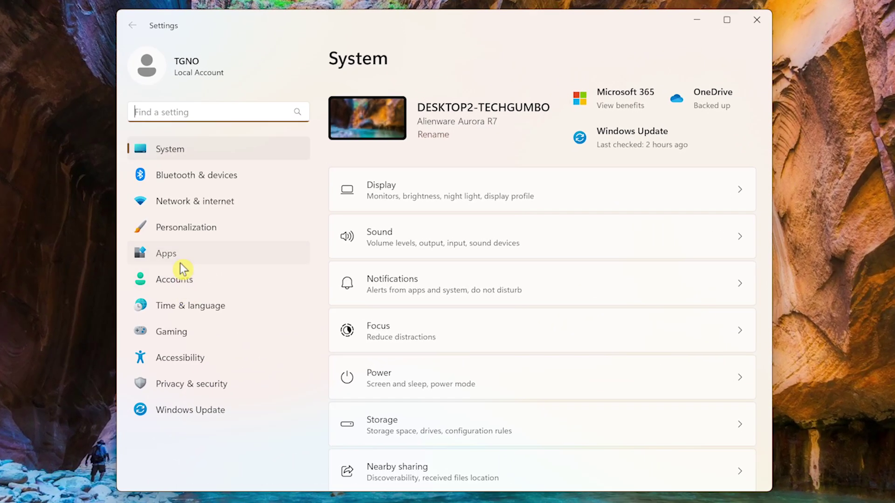
pyautogui.click(180, 262)
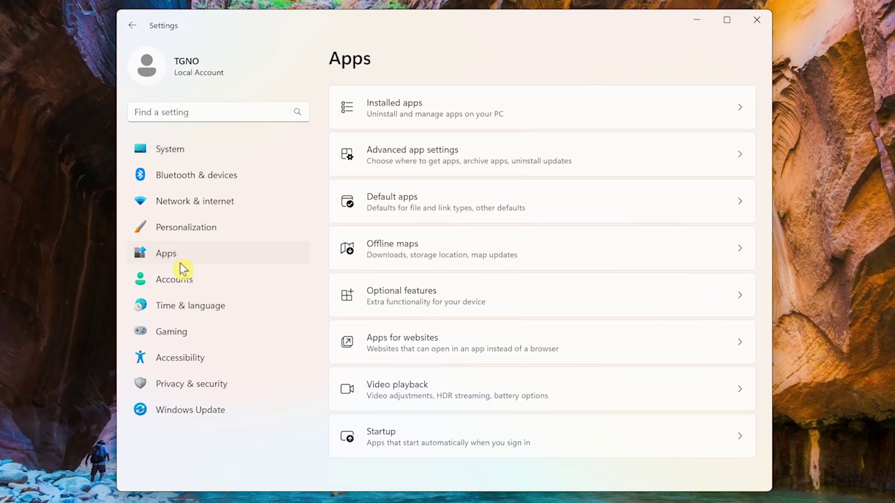
pyautogui.click(444, 207)
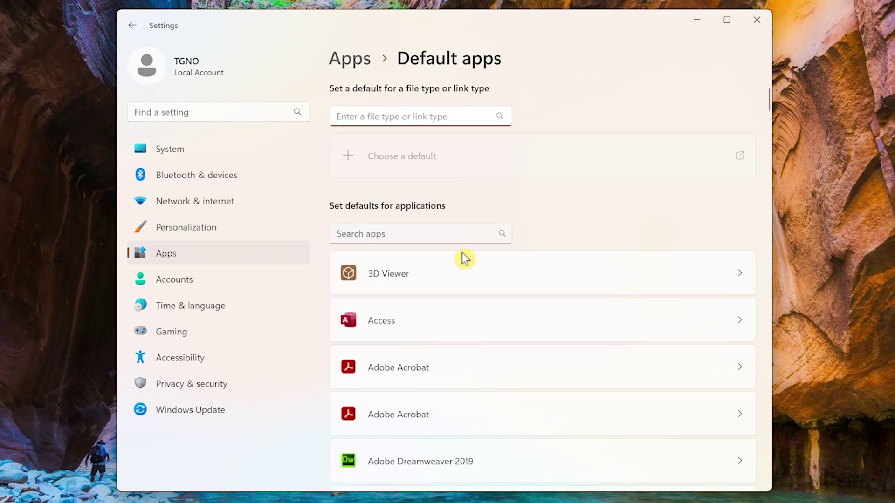
pyautogui.scroll(-2, 490, 280)
pyautogui.scroll(-10, 490, 280)
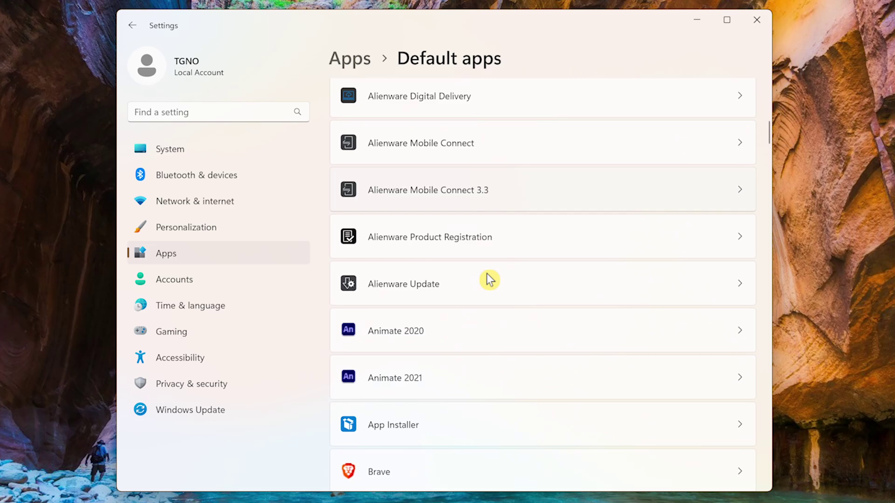
pyautogui.scroll(-15, 490, 280)
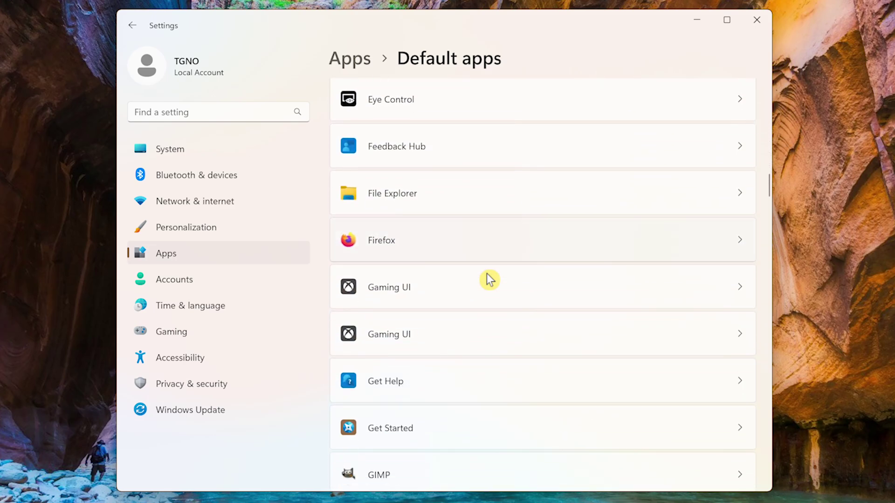
pyautogui.click(489, 249)
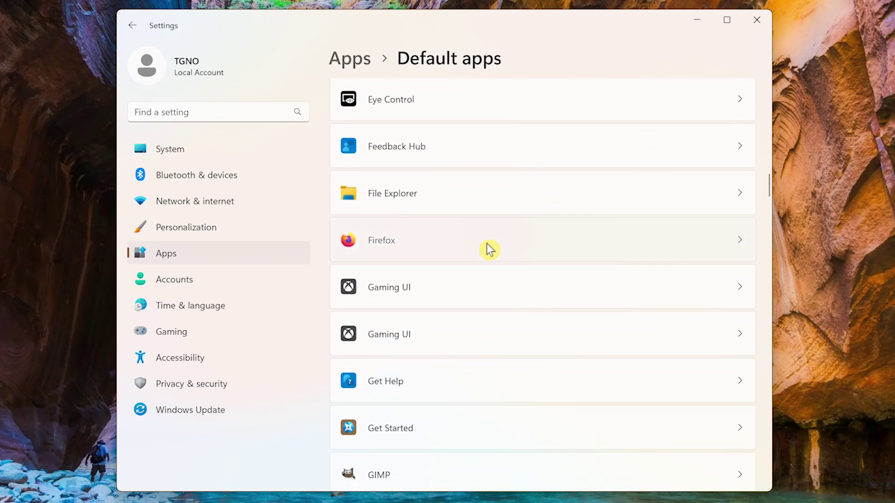
# - Make Firefox the default browser
pyautogui.scroll(-4, 489, 250)
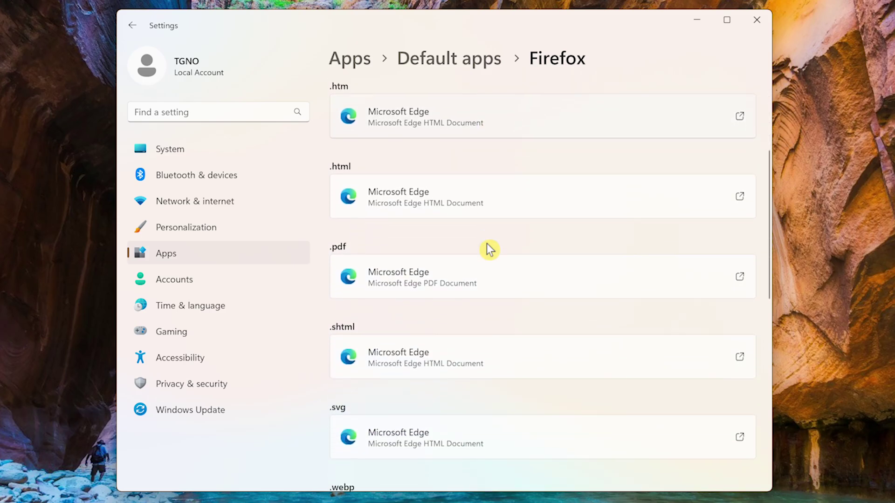
pyautogui.scroll(-6, 488, 250)
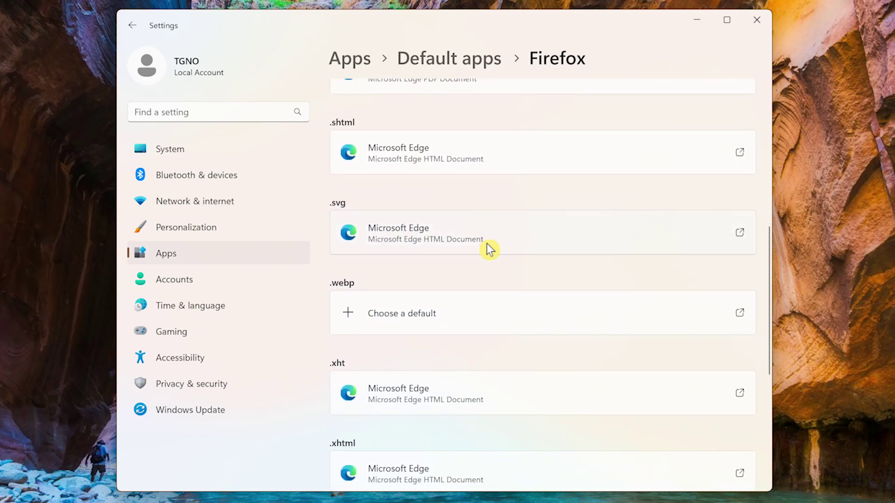
pyautogui.scroll(-3, 489, 249)
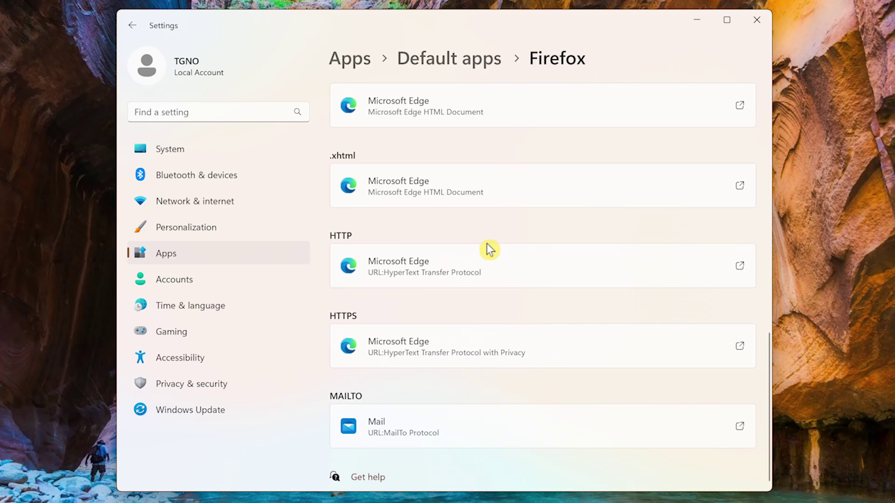
pyautogui.scroll(12, 488, 250)
pyautogui.scroll(2, 488, 250)
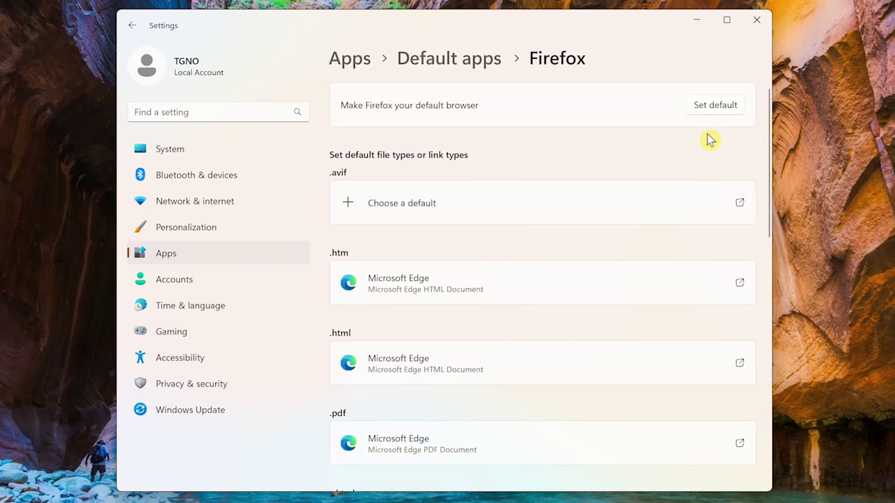
pyautogui.click(716, 106)
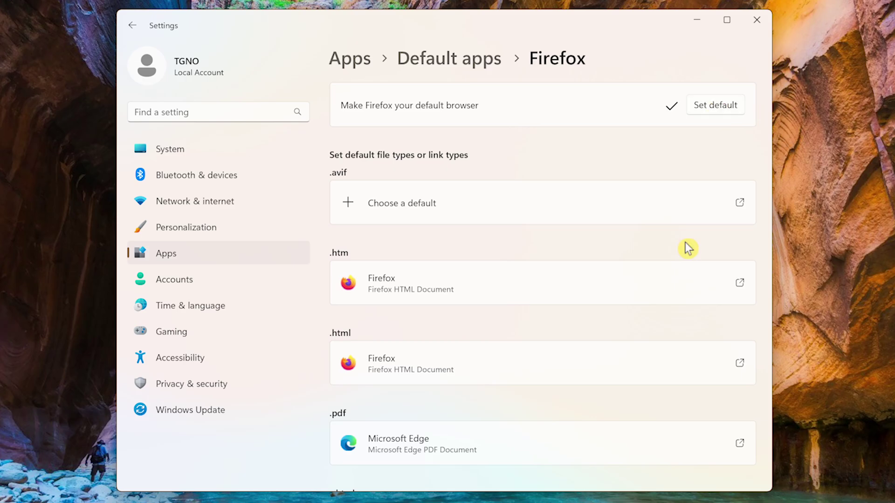
# - Assign .pdf files to Firefox instead of Microsoft Edge
pyautogui.click(634, 444)
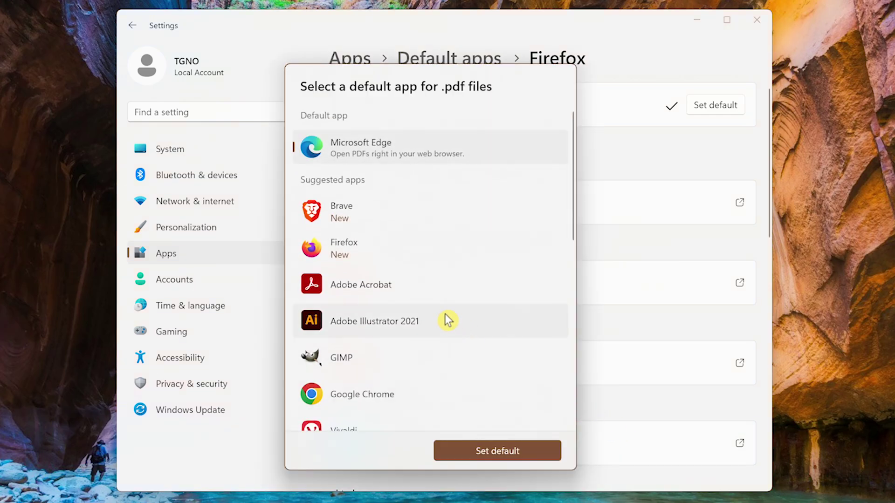
pyautogui.click(385, 263)
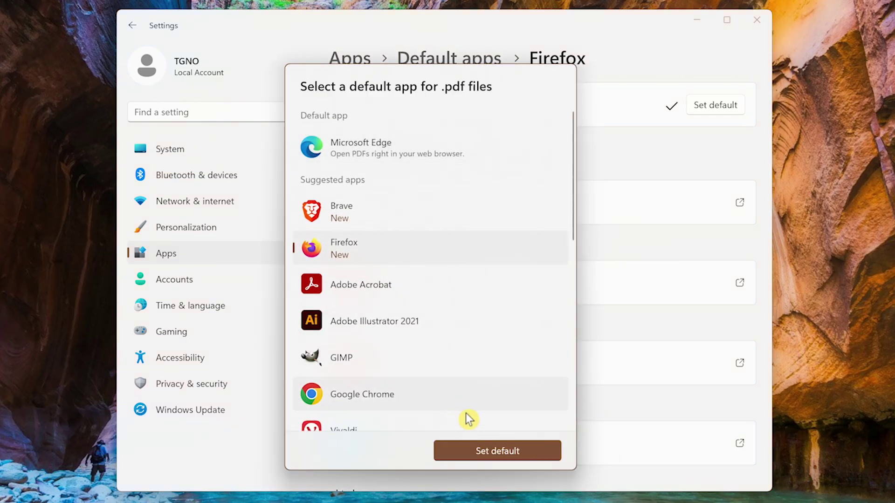
pyautogui.click(494, 456)
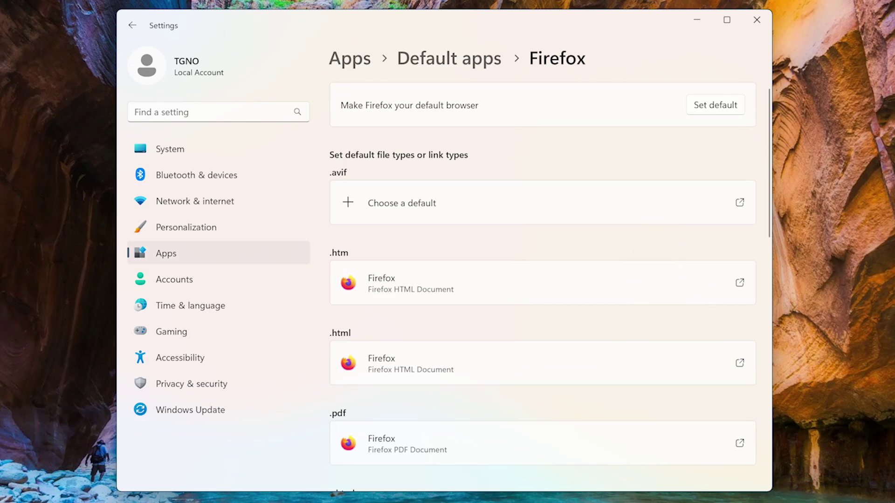
# - Set 'Choose your mode' to Dark under Personalization > Colors
pyautogui.click(241, 236)
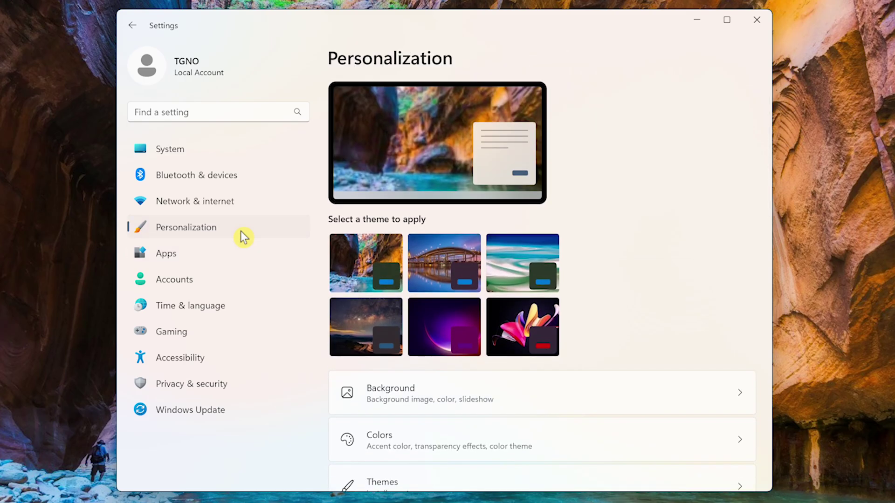
pyautogui.click(479, 441)
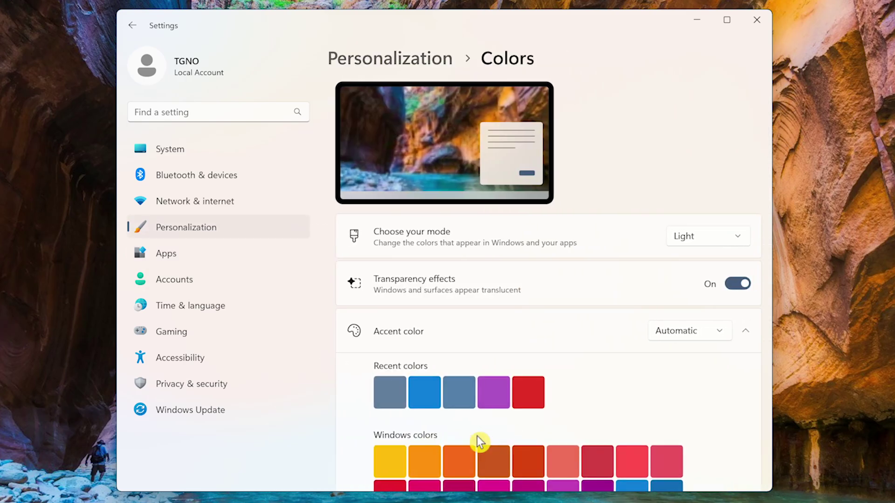
pyautogui.click(687, 242)
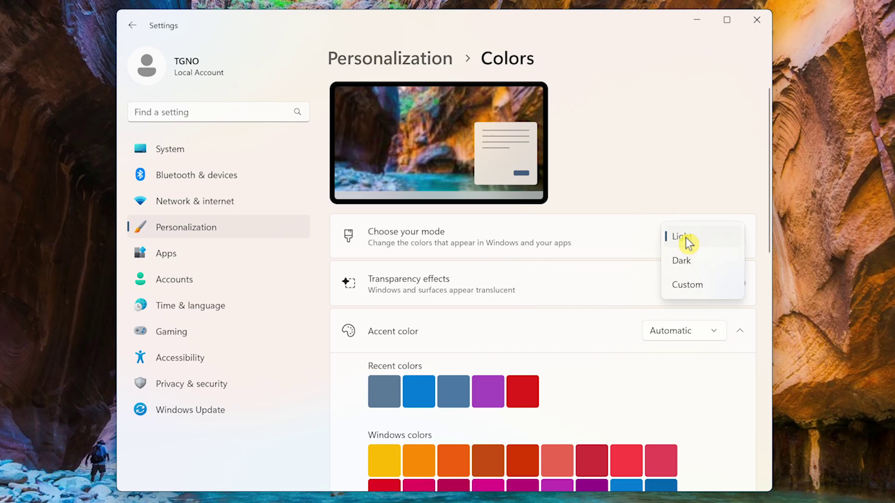
pyautogui.click(698, 266)
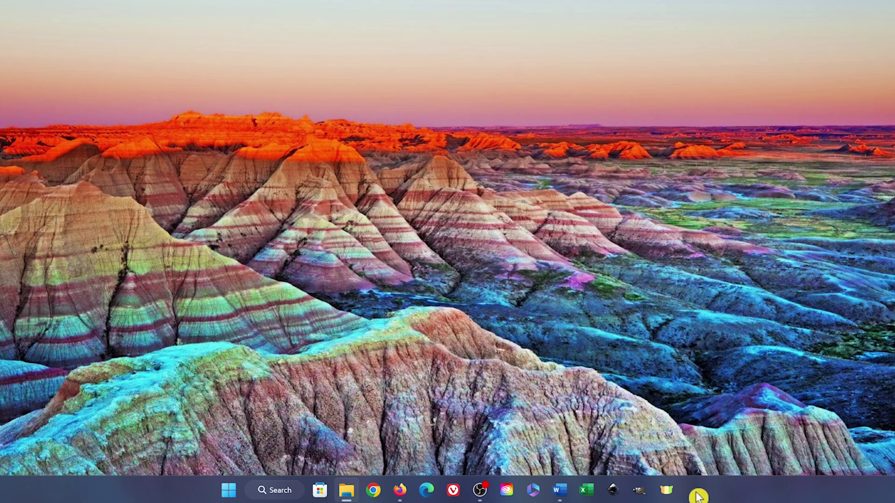
# - Under Taskbar behaviors, switch taskbar alignment to Left, then back to Center
pyautogui.rightClick(697, 493)
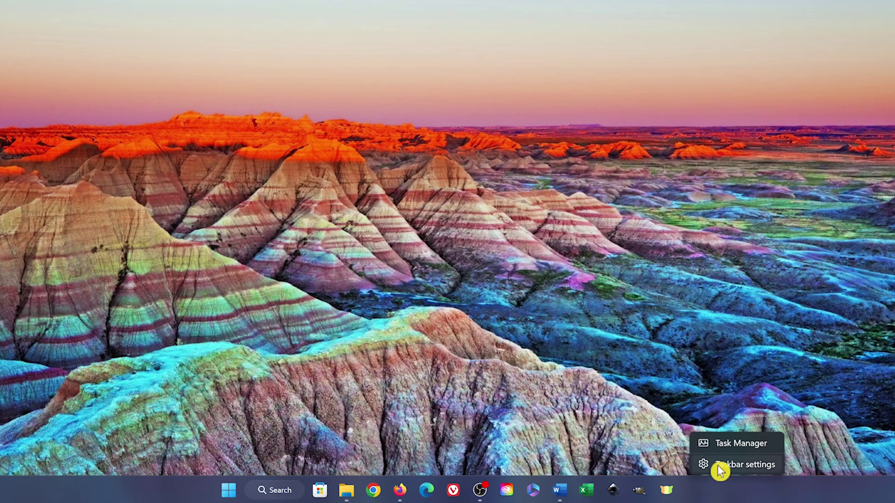
pyautogui.click(720, 472)
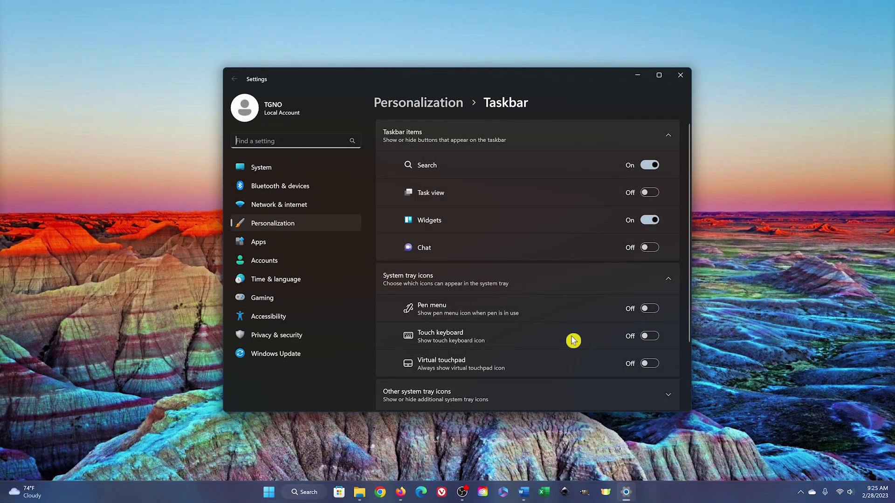
pyautogui.scroll(-2, 573, 340)
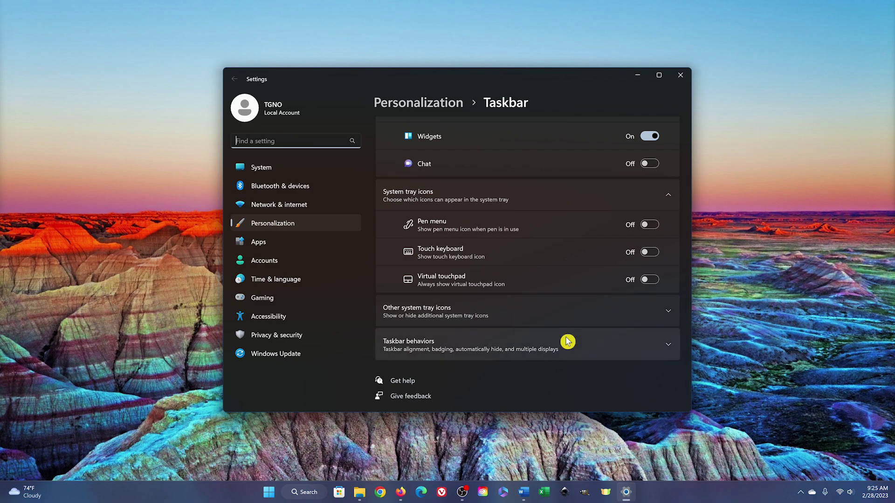
pyautogui.click(568, 342)
pyautogui.scroll(-5, 568, 342)
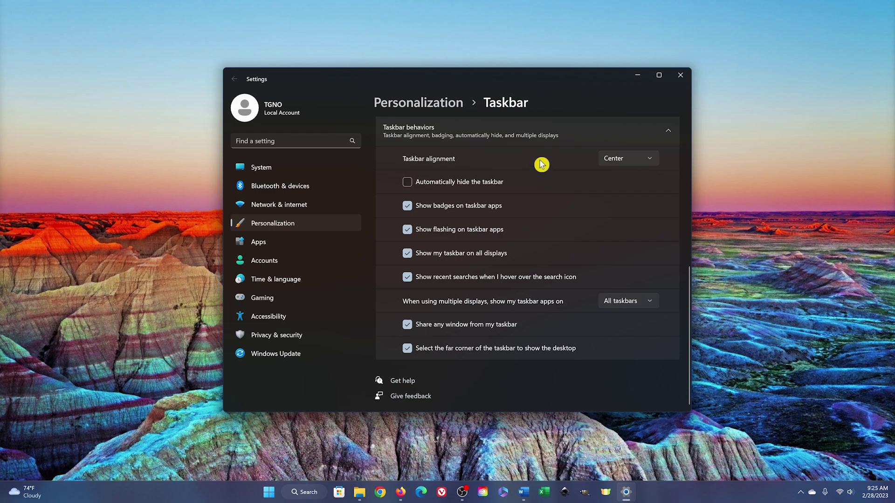
pyautogui.click(629, 161)
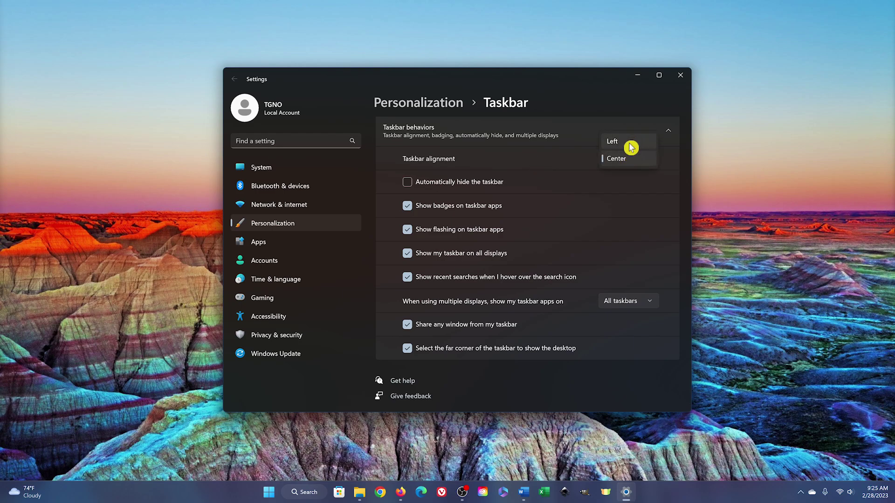
pyautogui.click(631, 144)
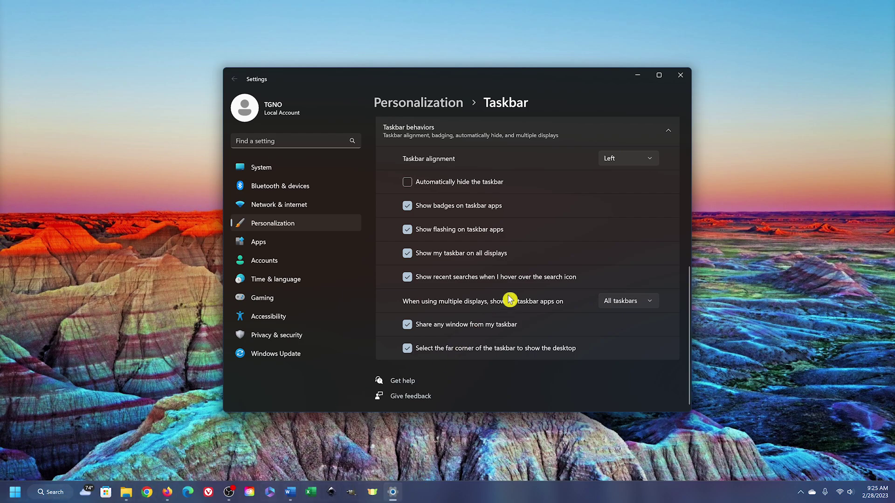
pyautogui.click(626, 161)
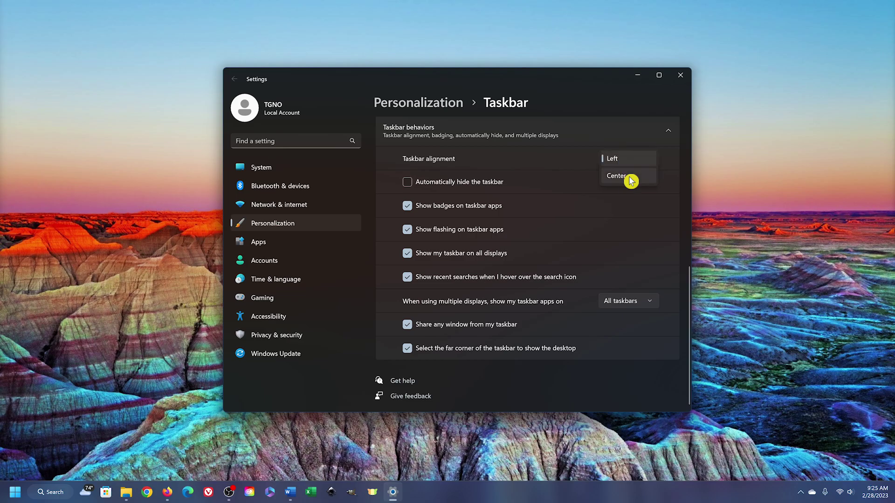
pyautogui.click(629, 180)
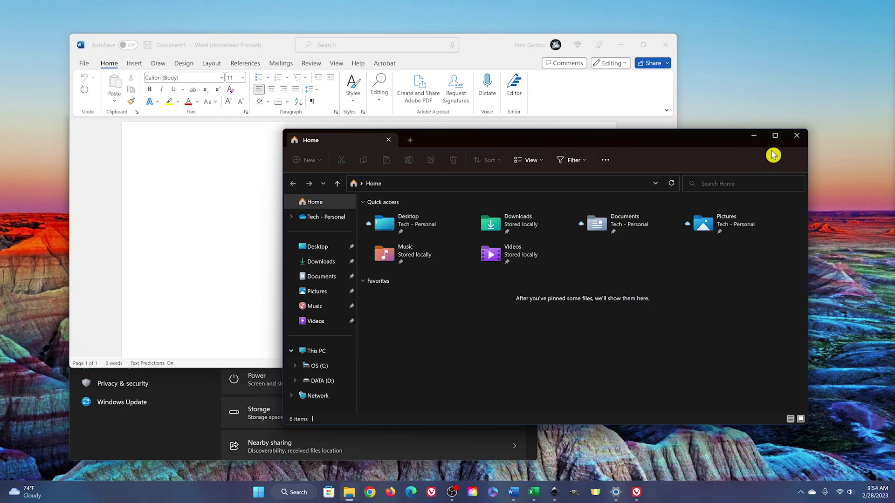
# - Snap Explorer into the top-right quarter, Word into the left half, and Settings bottom-right
pyautogui.moveTo(776, 138)
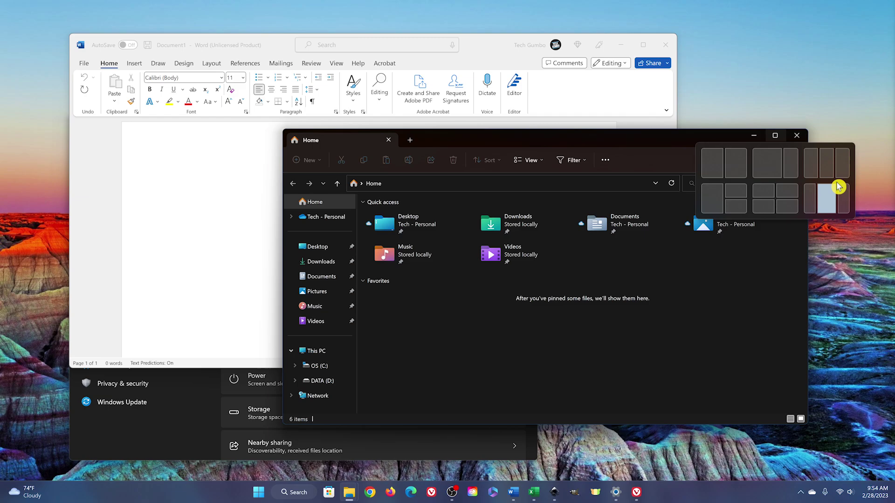
pyautogui.click(744, 196)
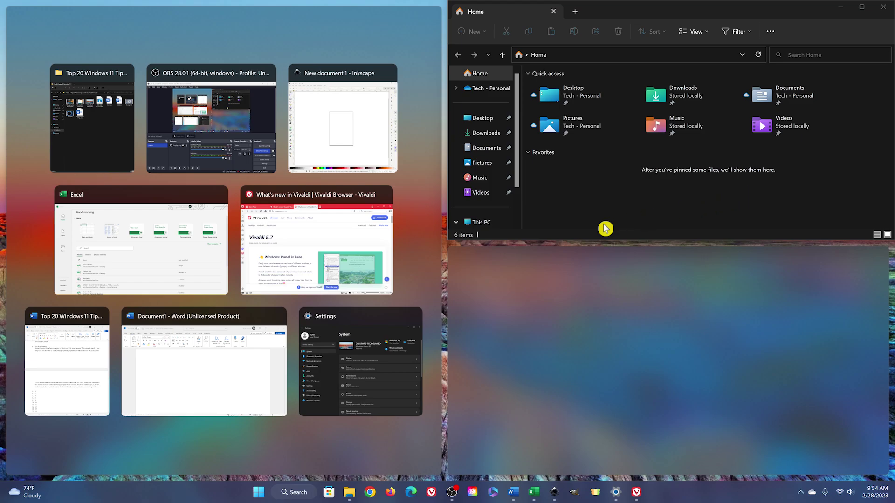
pyautogui.click(205, 362)
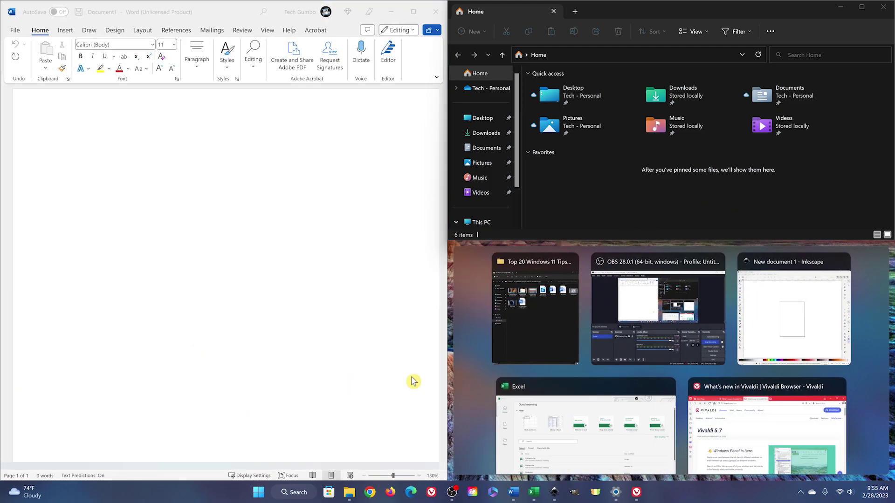
pyautogui.scroll(-2, 597, 364)
pyautogui.click(701, 402)
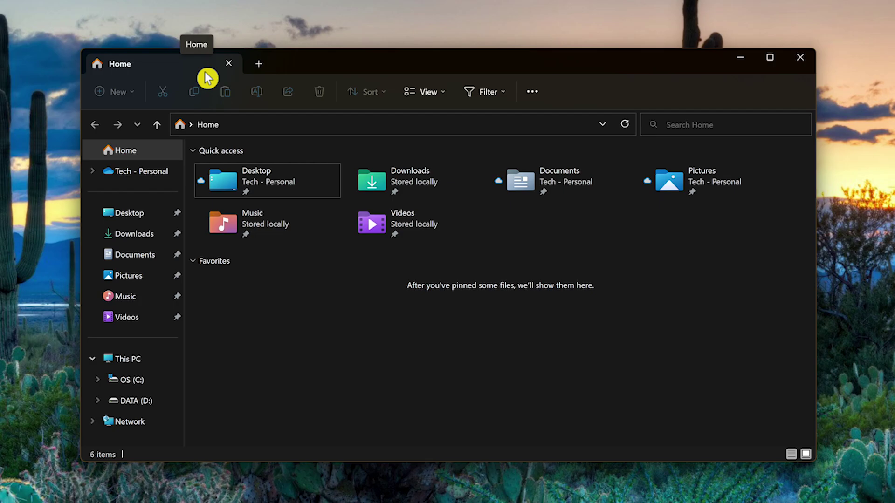
# - Open a second Home tab in Explorer and show the Videos folder there
pyautogui.click(260, 69)
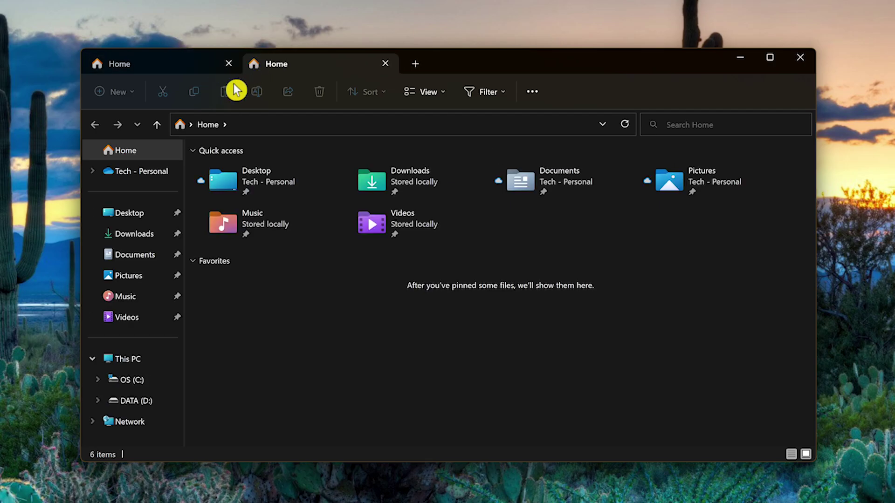
pyautogui.click(129, 321)
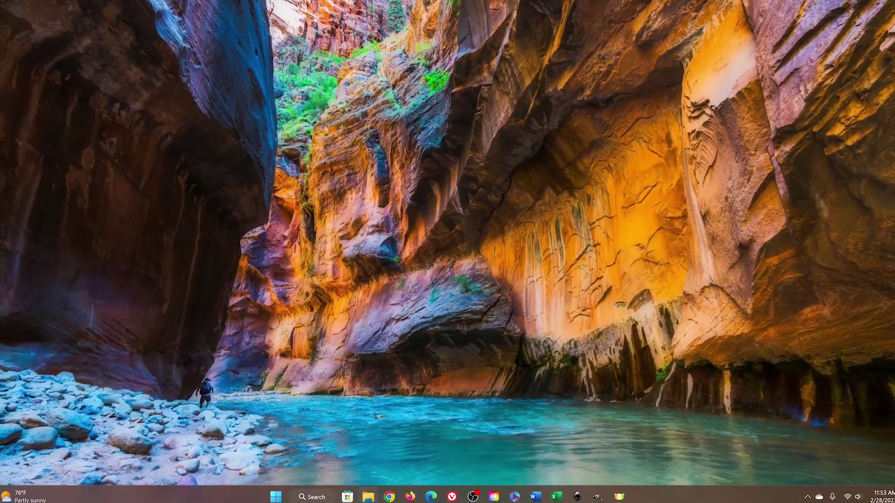
# - Show widgets, quick settings and notifications in turn, then open Teams chat with Win+C
pyautogui.press('super+w')
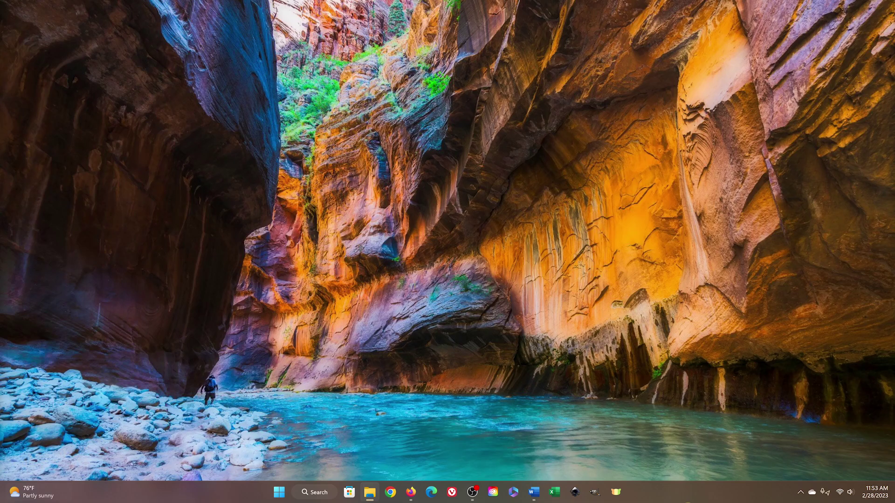
pyautogui.press('super+a')
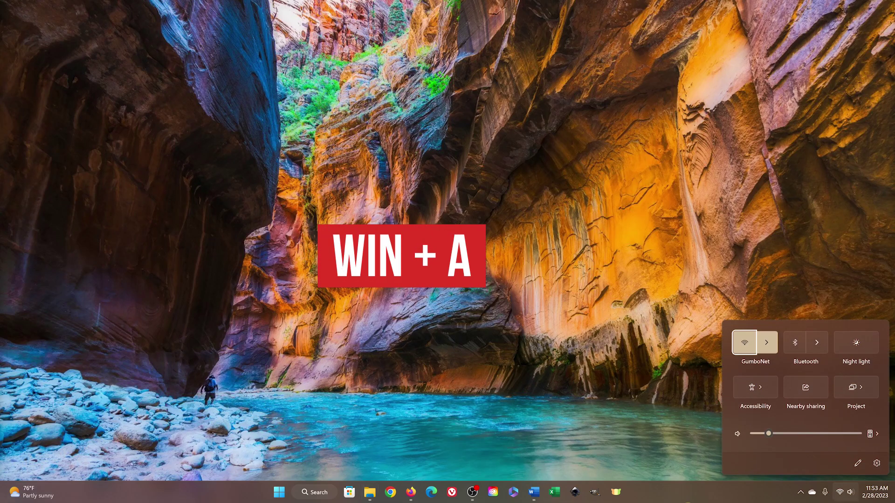
pyautogui.press('Escape')
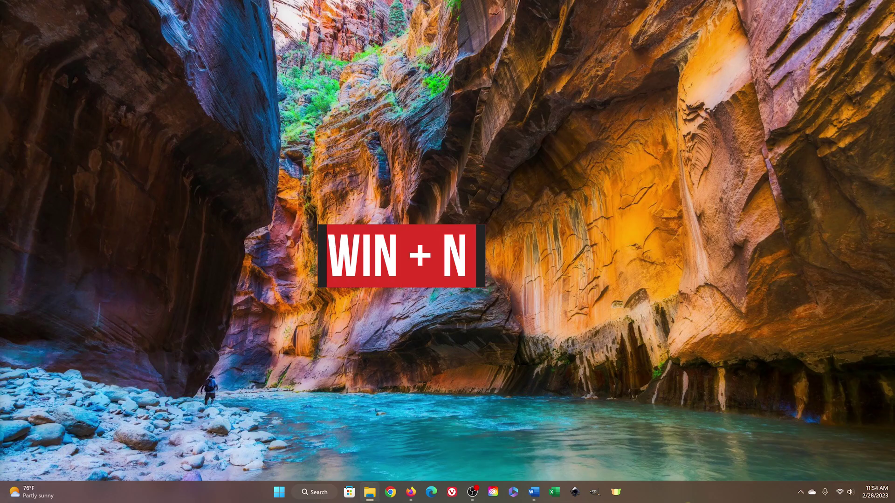
pyautogui.press('super+n')
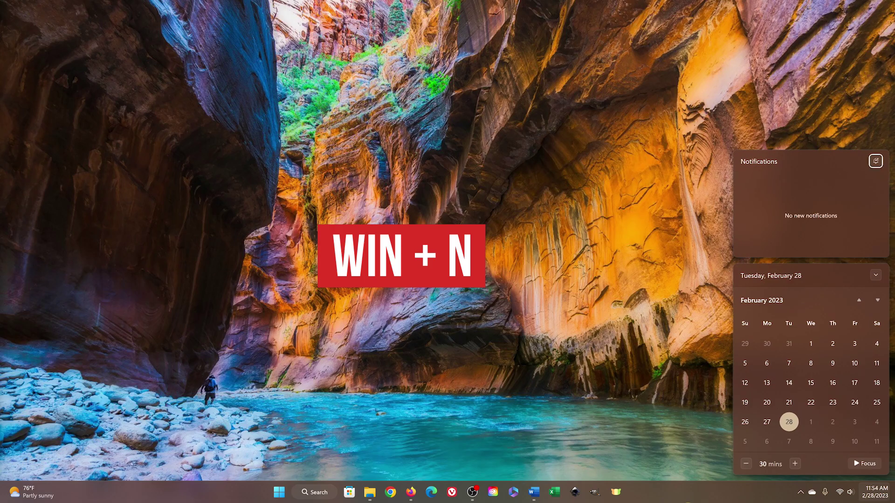
pyautogui.press('Escape')
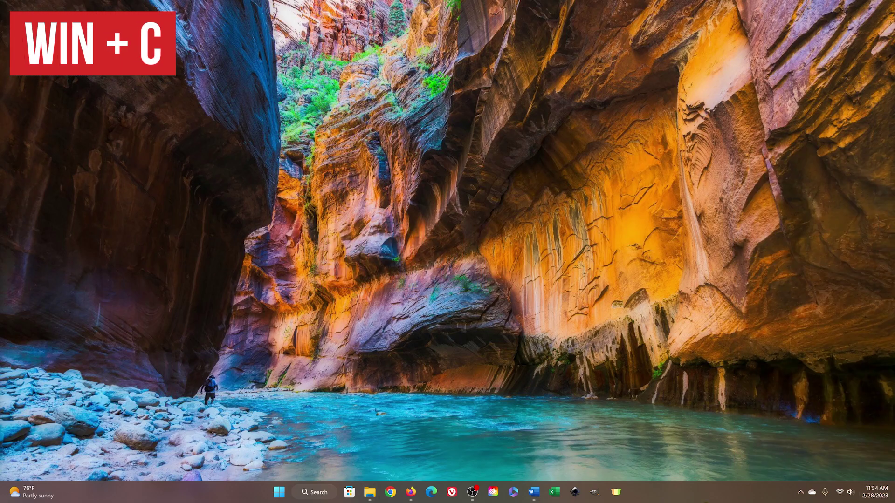
pyautogui.press('super+c')
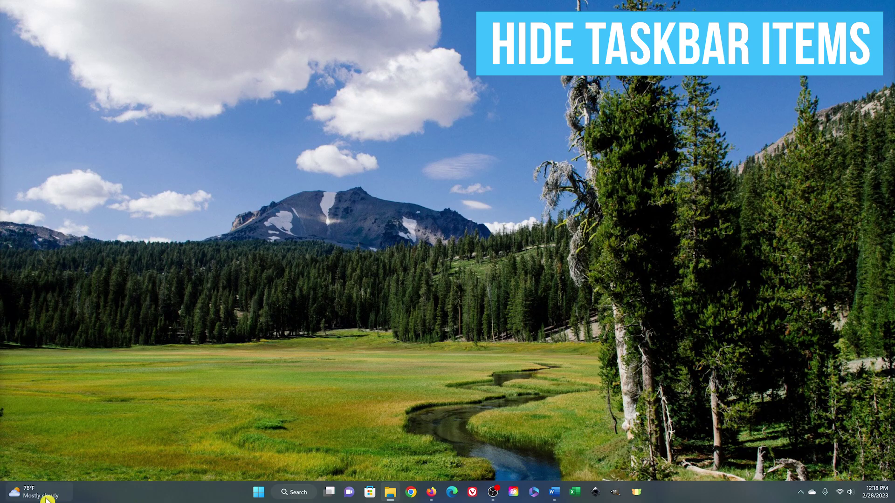
# - Open the Start menu and close it again
pyautogui.moveTo(42, 498)
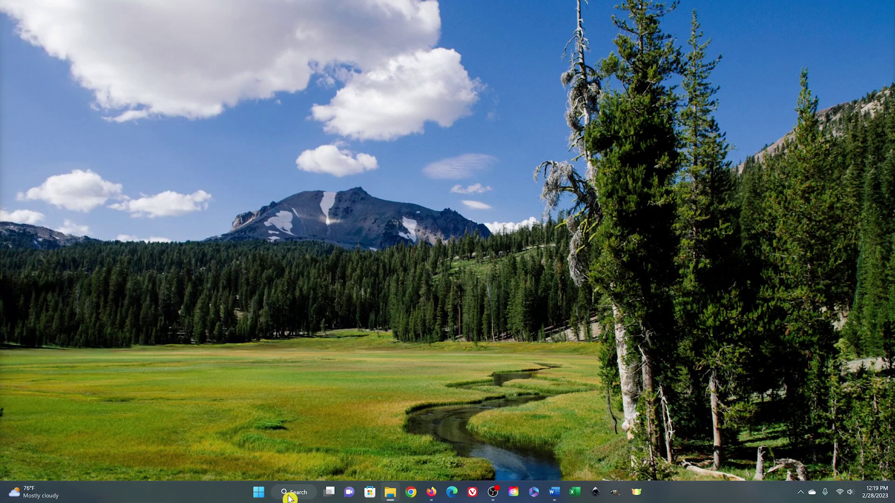
pyautogui.click(256, 498)
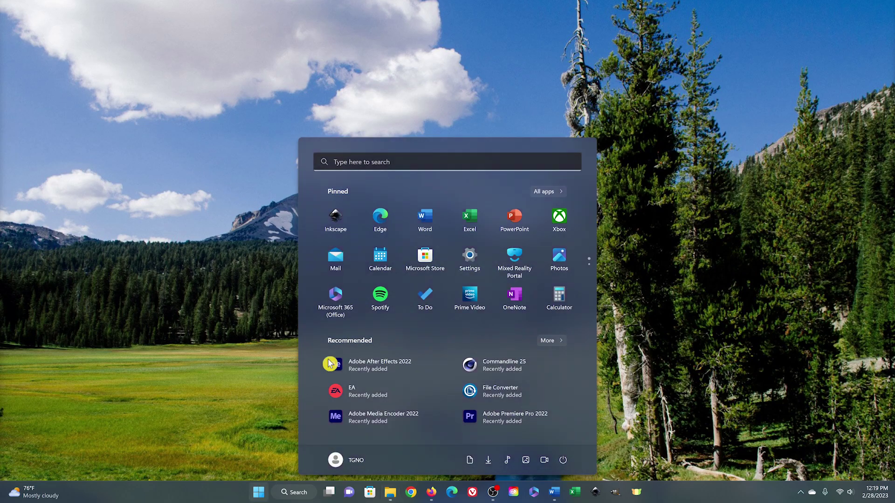
pyautogui.click(258, 496)
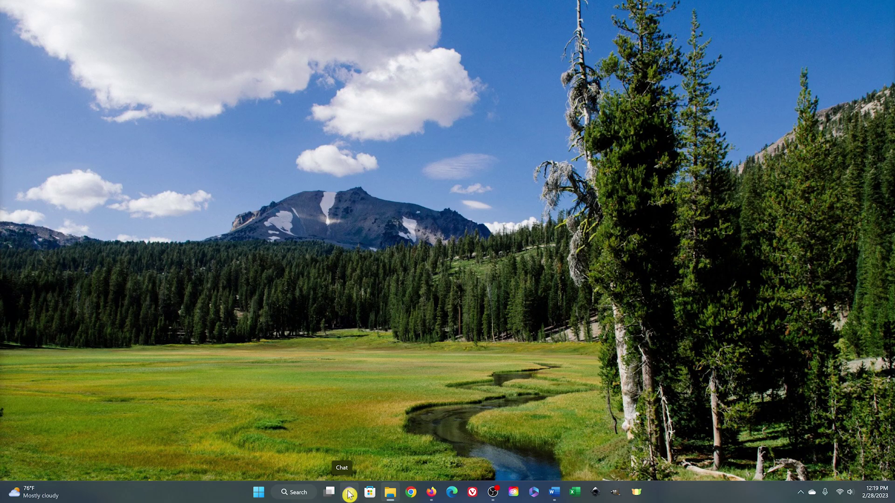
# - In Taskbar settings, switch Search, Task view, Widgets and Chat off
pyautogui.rightClick(670, 498)
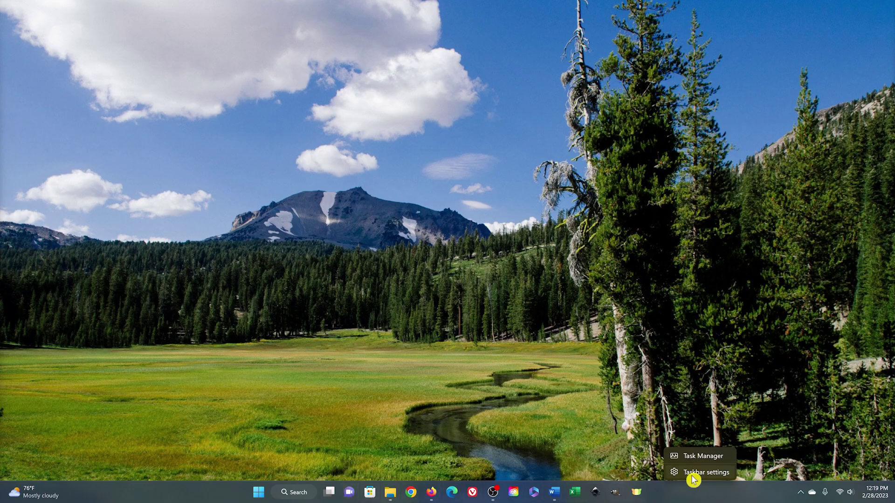
pyautogui.click(693, 473)
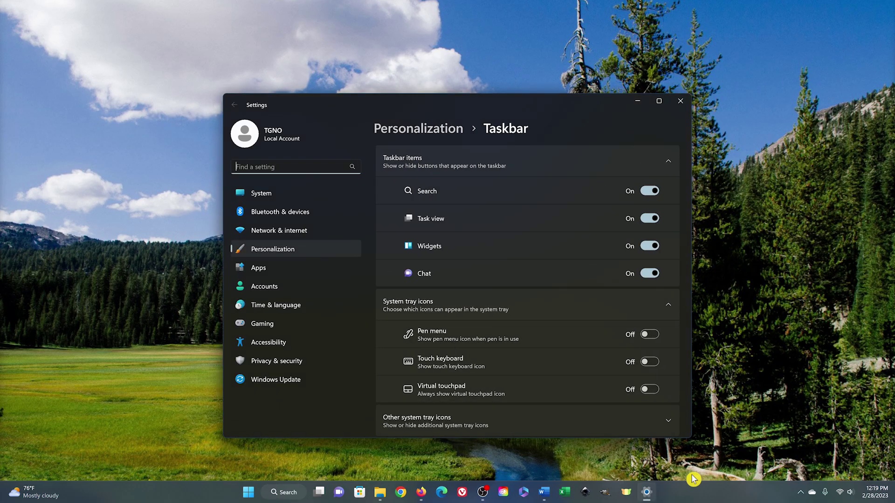
pyautogui.click(653, 191)
pyautogui.click(653, 218)
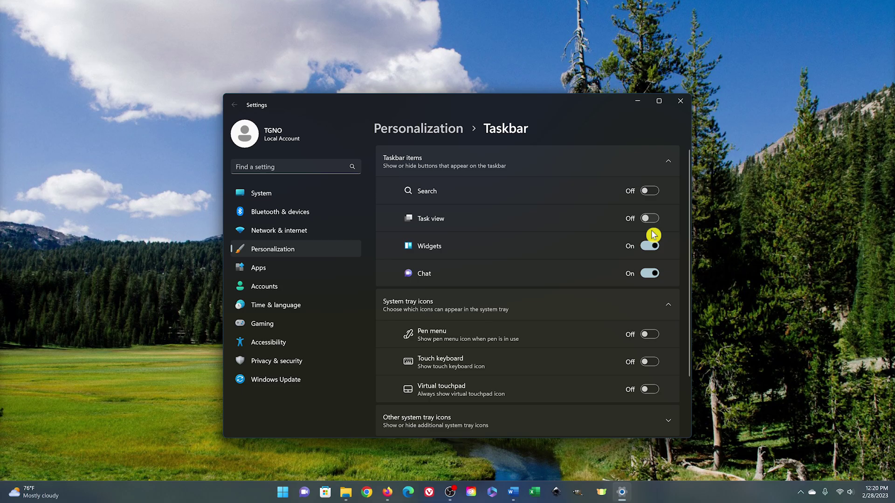
pyautogui.click(651, 245)
pyautogui.click(651, 274)
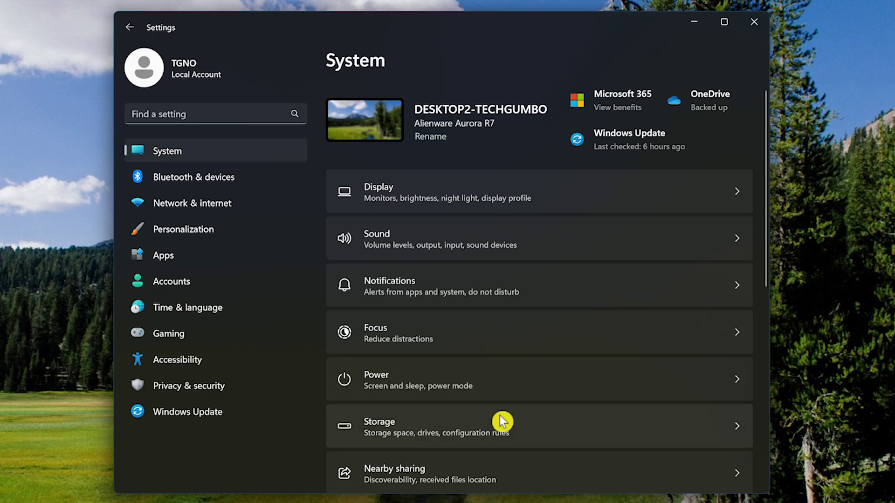
# - Under System > Storage, switch Storage Sense on and check its Downloads cleanup options
pyautogui.click(500, 417)
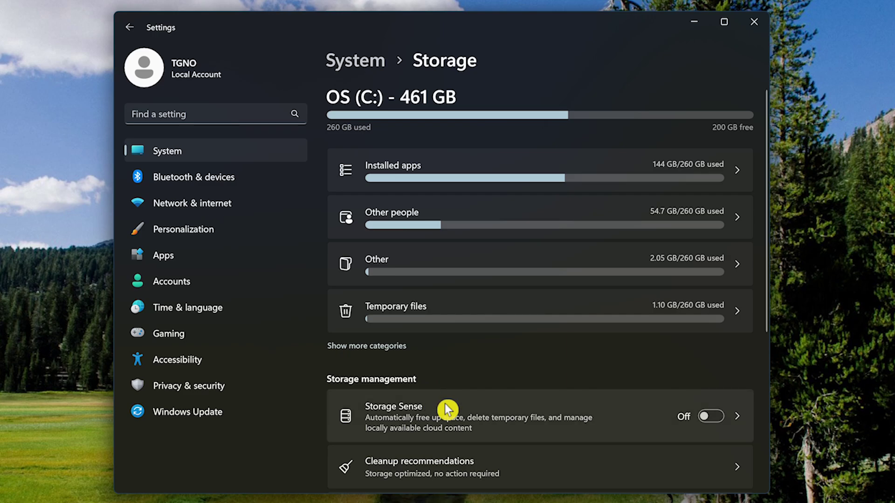
pyautogui.click(714, 419)
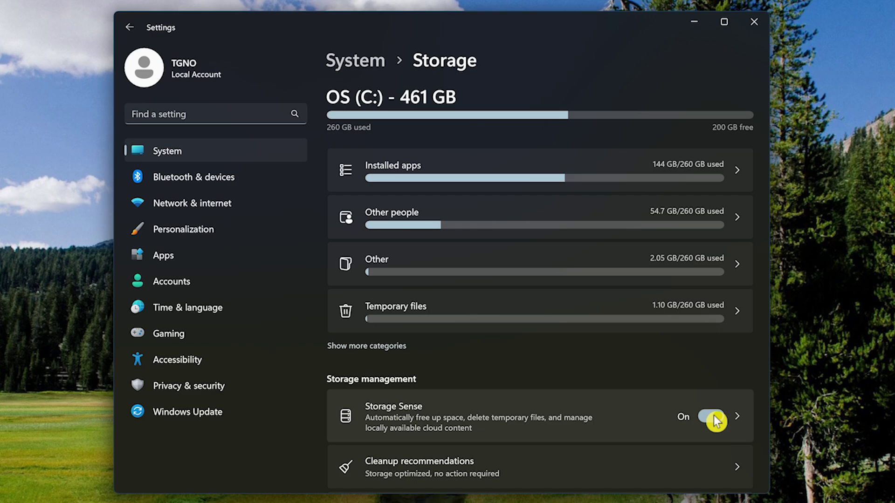
pyautogui.click(625, 413)
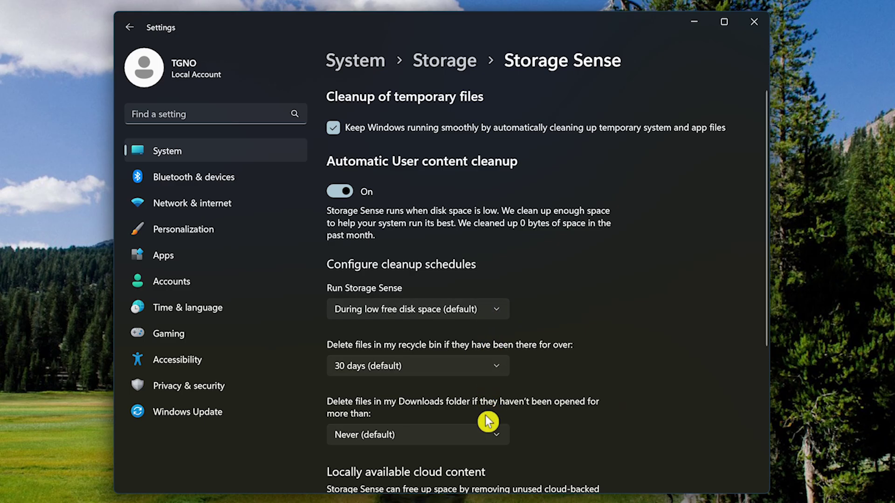
pyautogui.click(489, 436)
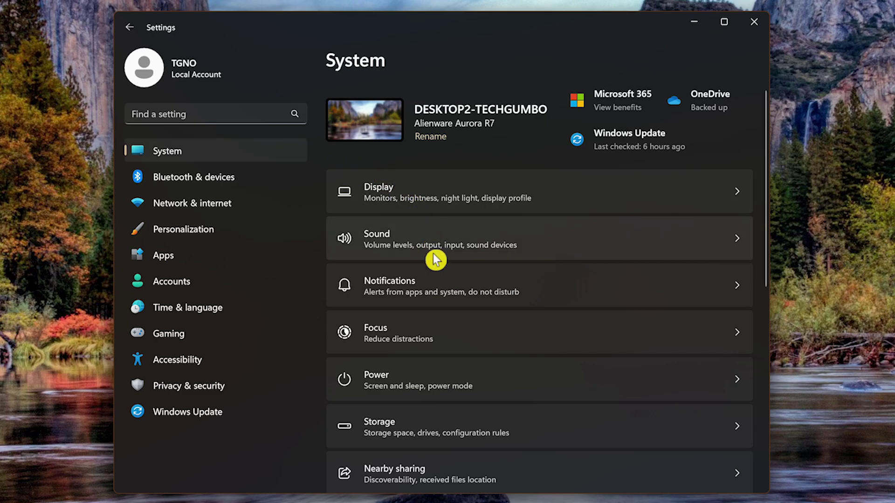
# - Under System > Notifications, sort senders by Name and switch Feedback Hub off
pyautogui.click(444, 284)
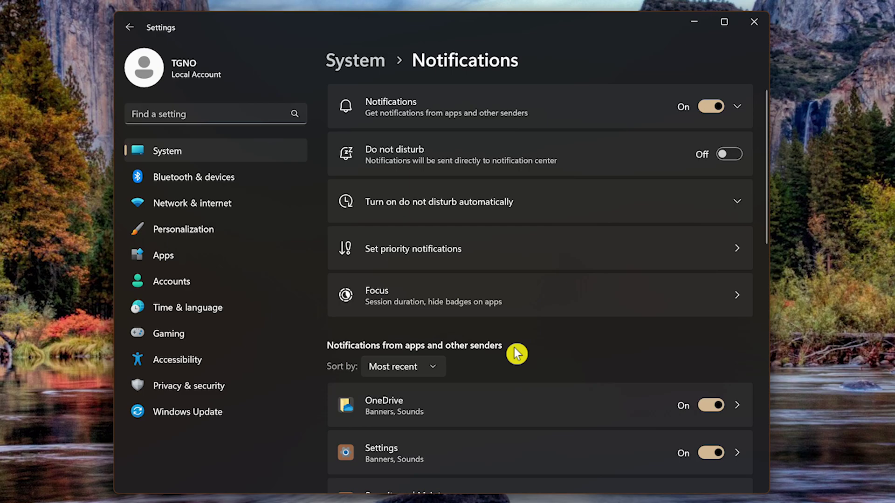
pyautogui.click(432, 366)
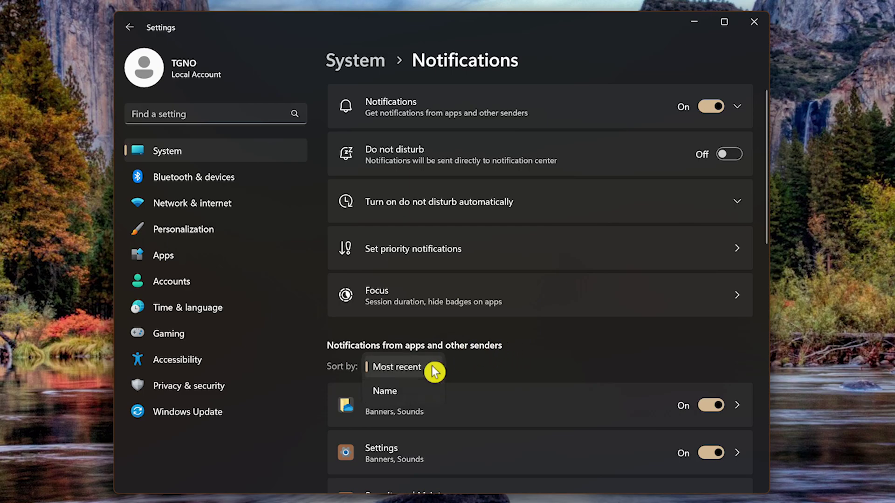
pyautogui.click(421, 395)
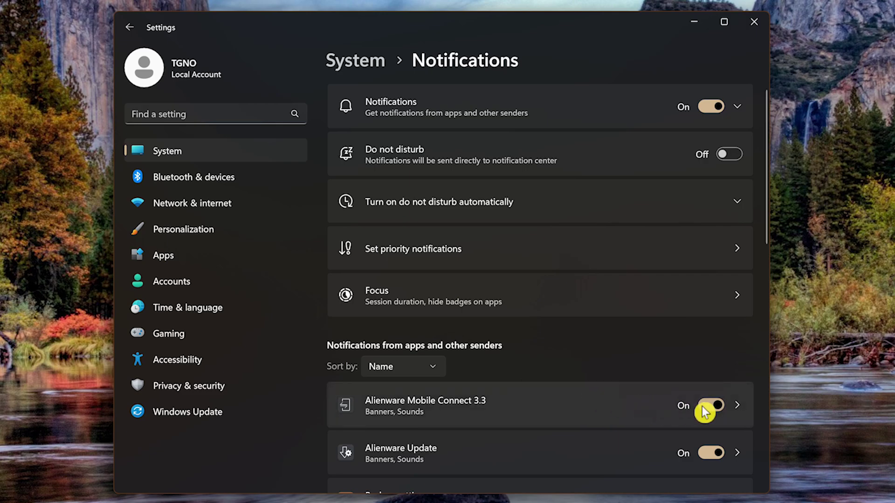
pyautogui.scroll(-6, 706, 410)
pyautogui.click(709, 286)
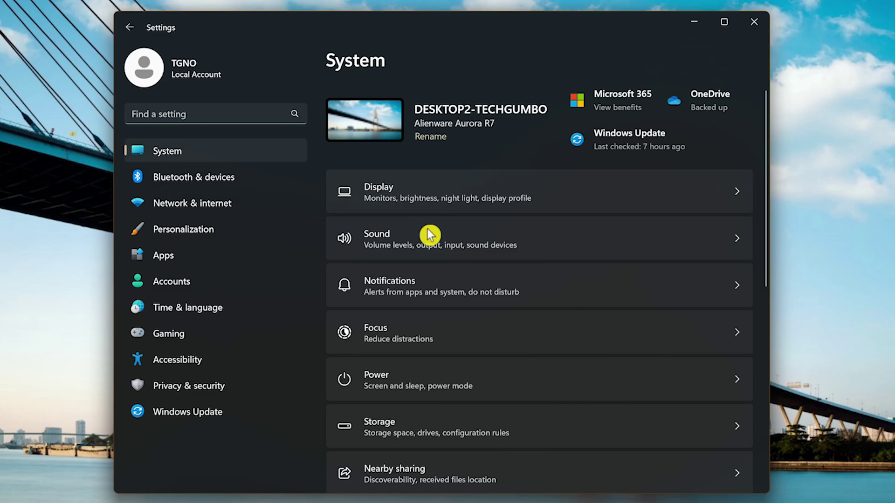
# - Open System > Focus and start a focus session so the timer counts down
pyautogui.click(444, 336)
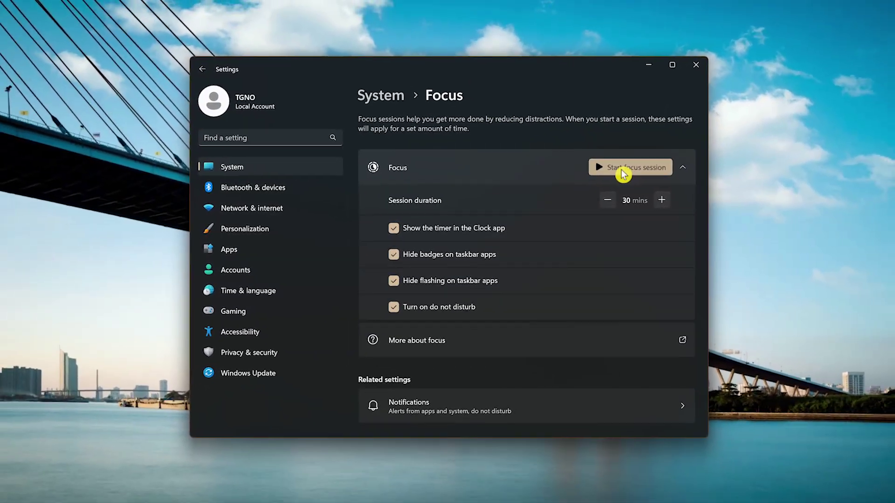
pyautogui.click(615, 173)
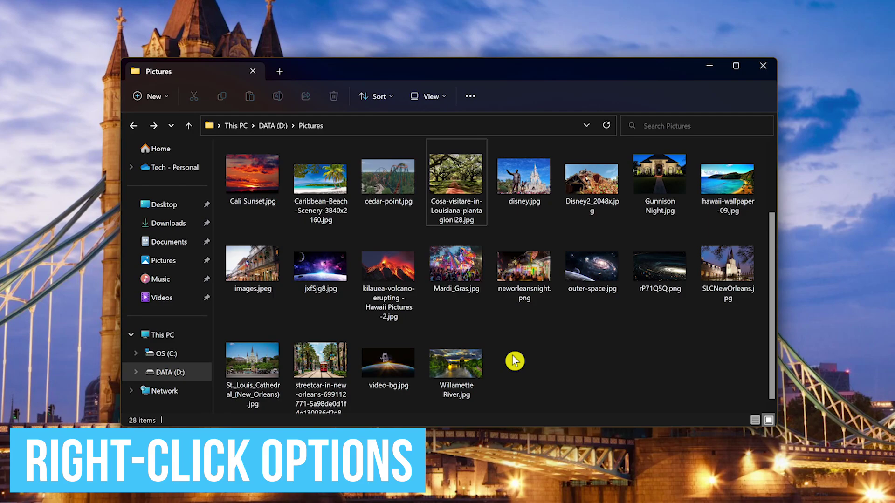
# - Show the full classic context menu for neworleansnight.png via Show more options
pyautogui.rightClick(523, 275)
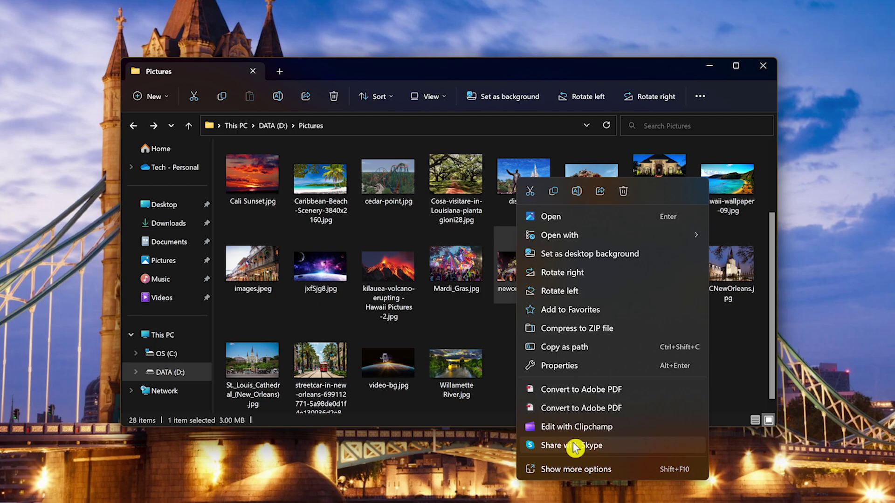
pyautogui.click(584, 470)
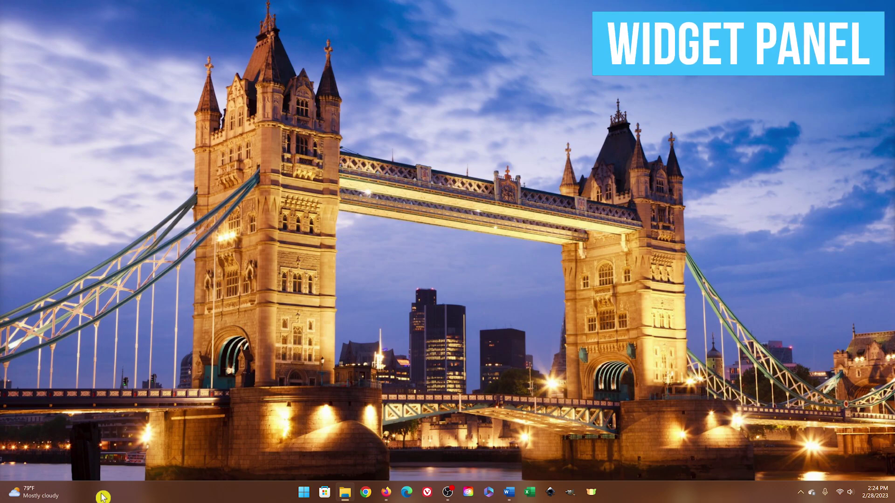
# - Add the Gaming widget to the Widgets board, then show the Photos widget's size and unpin menu
pyautogui.click(38, 496)
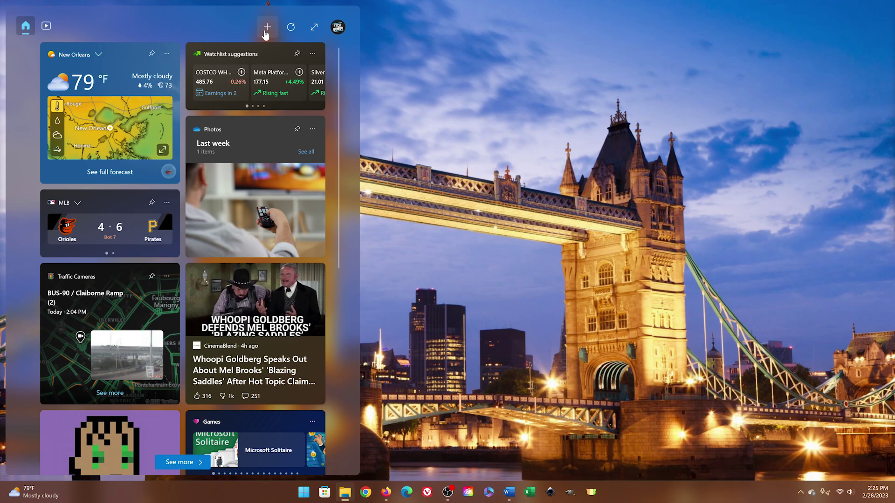
pyautogui.click(266, 29)
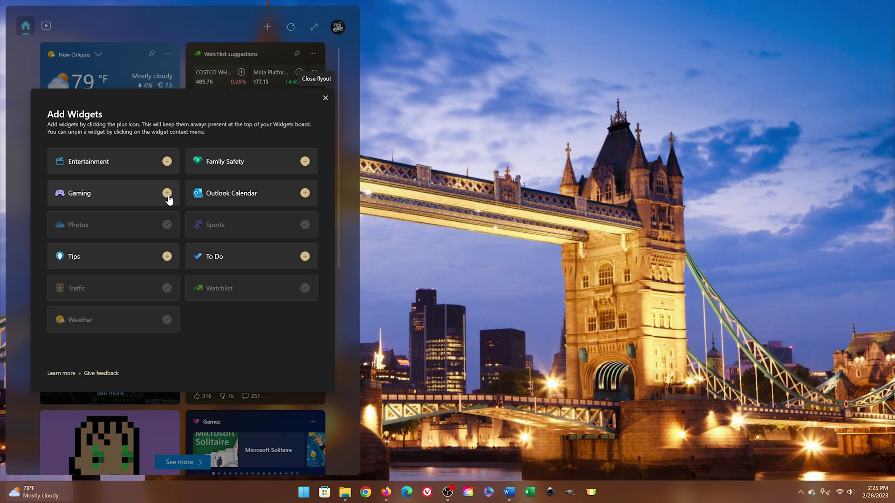
pyautogui.click(167, 194)
pyautogui.click(323, 99)
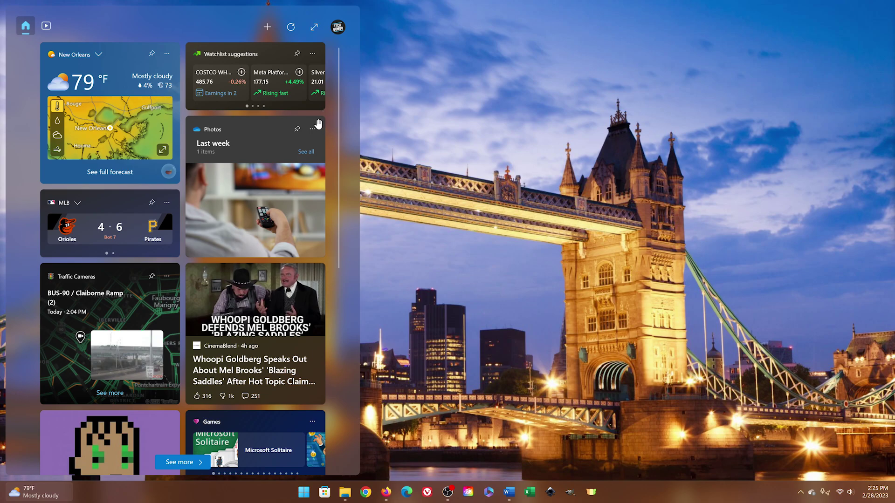
pyautogui.click(314, 131)
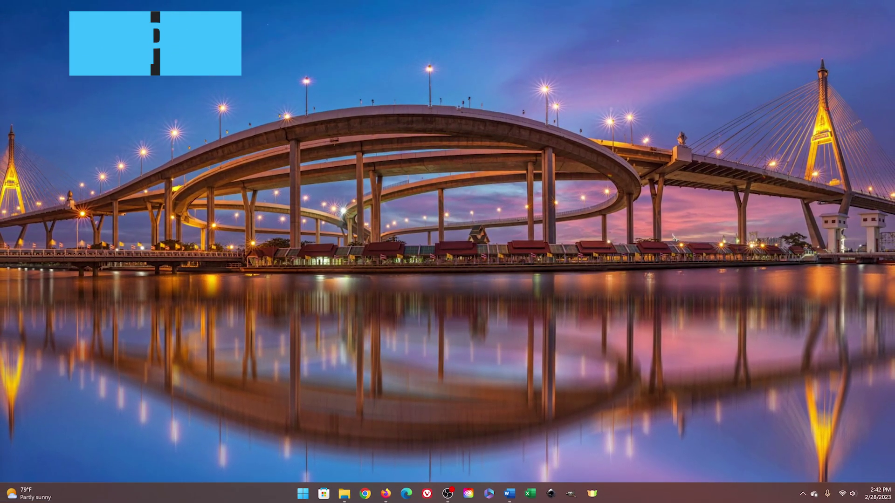
# - Open the Win+X power-user menu from the Start button
pyautogui.rightClick(303, 494)
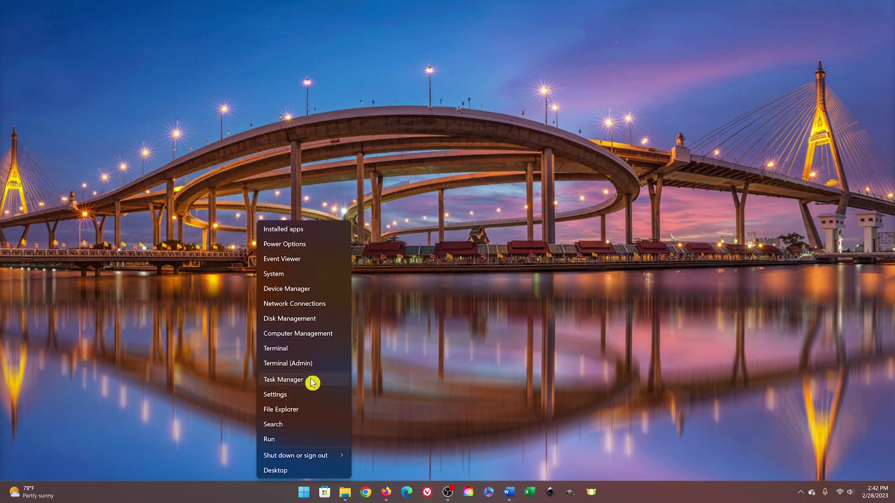
# - Disable Spotify in Task Manager's Startup apps list
pyautogui.rightClick(625, 495)
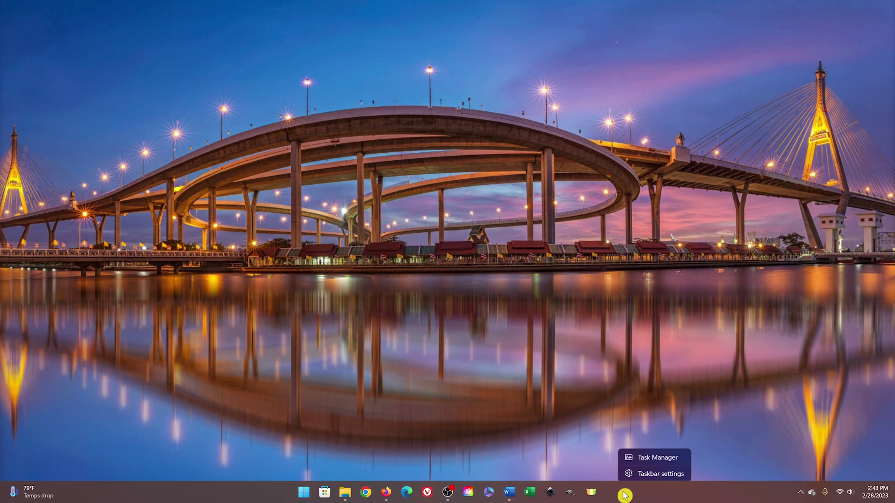
pyautogui.click(640, 457)
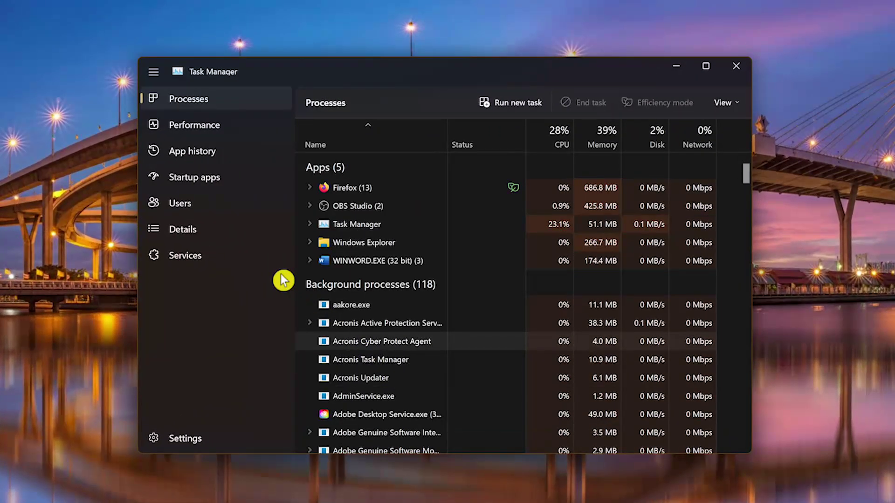
pyautogui.click(200, 180)
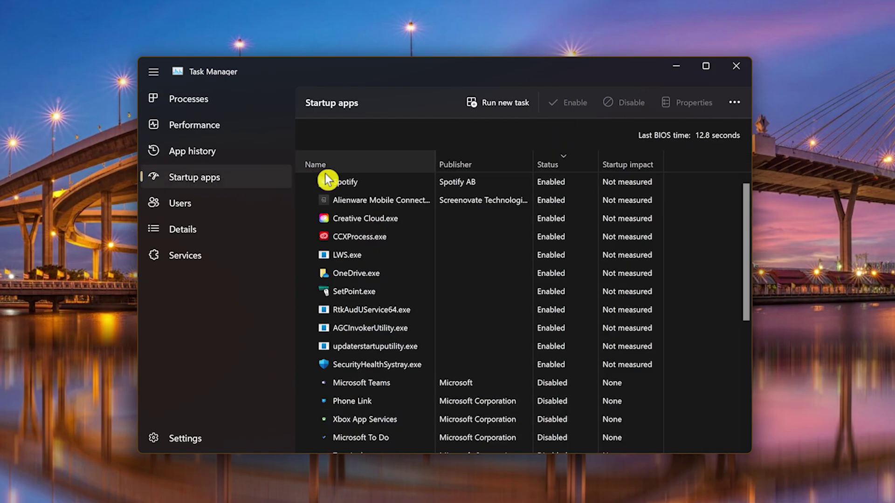
pyautogui.click(340, 187)
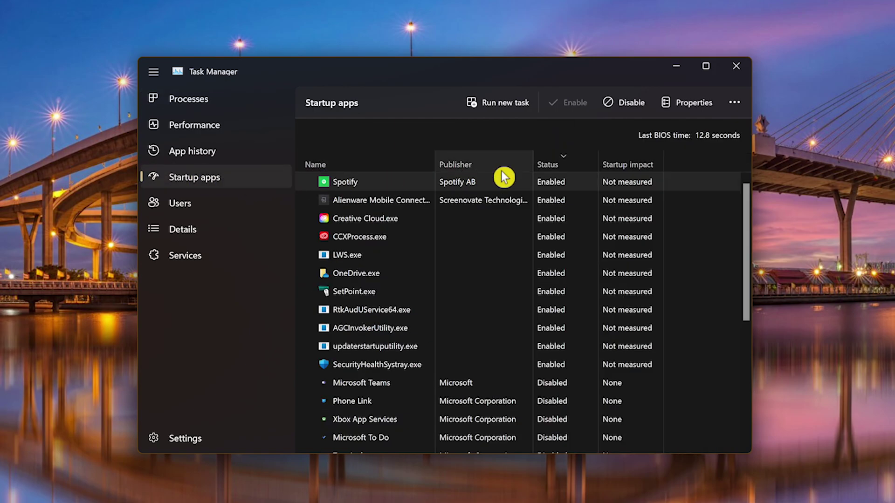
pyautogui.click(635, 107)
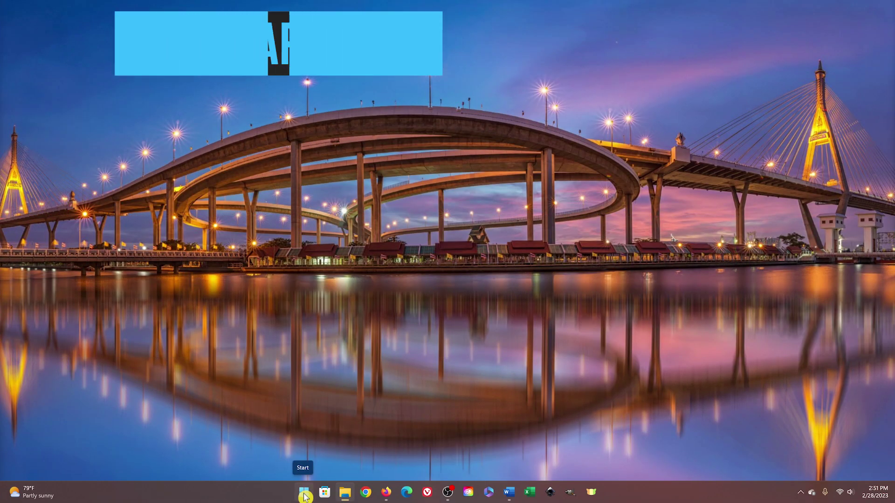
pyautogui.rightClick(304, 497)
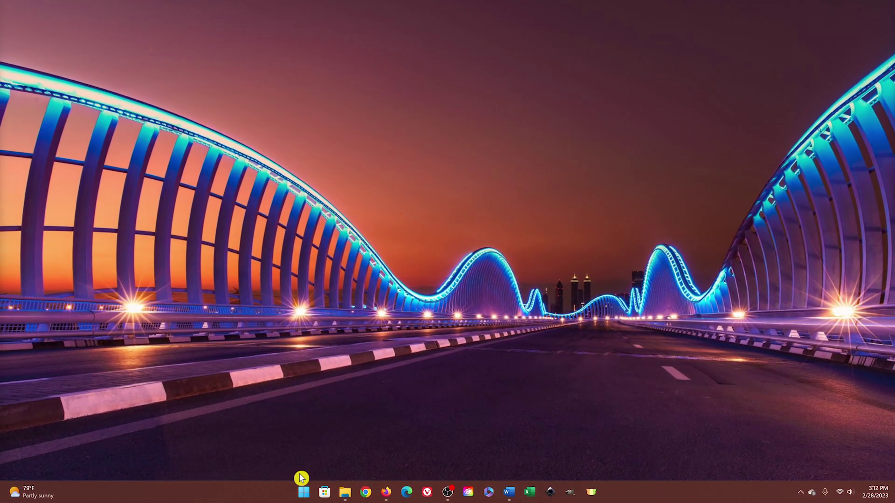
# - Go to Settings > Time & language > Typing
pyautogui.rightClick(304, 495)
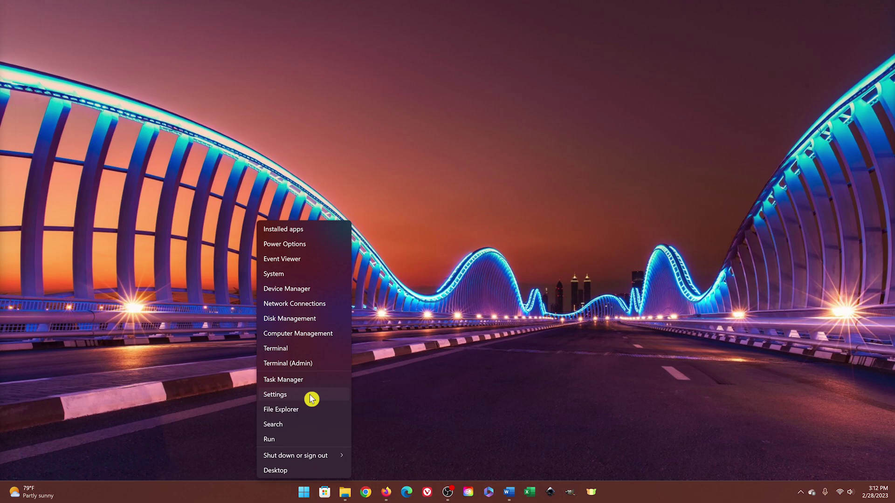
pyautogui.click(311, 396)
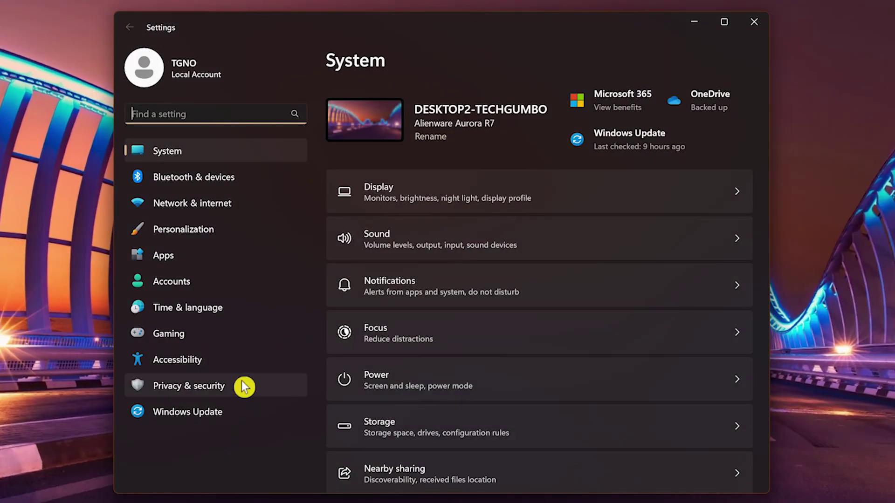
pyautogui.click(243, 310)
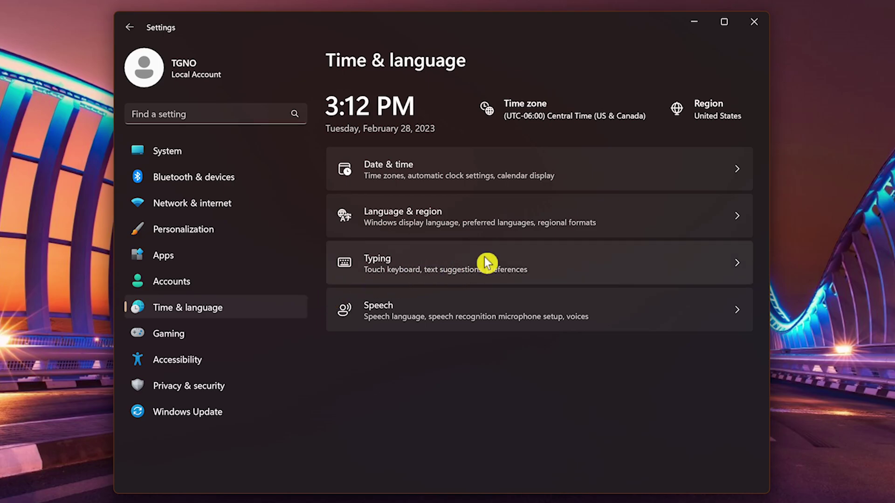
pyautogui.click(487, 264)
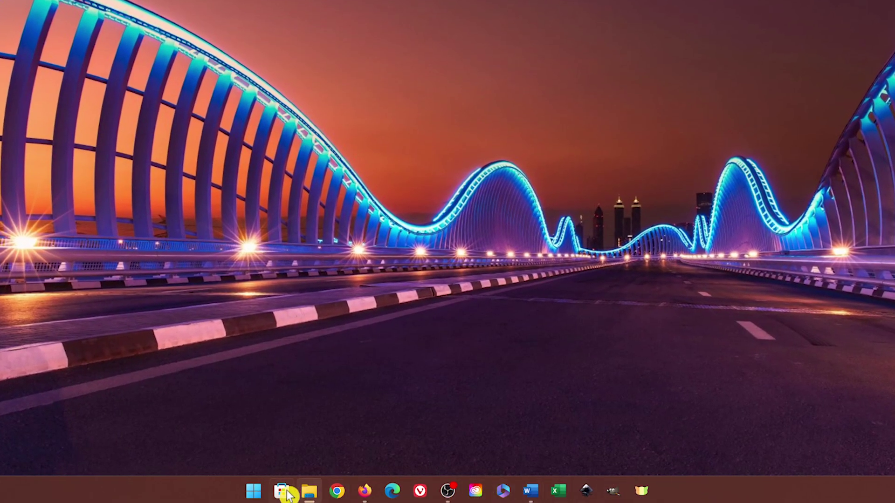
# - Pin Mixed Reality Portal to Start from the M section of All apps, then return to Pinned
pyautogui.click(253, 492)
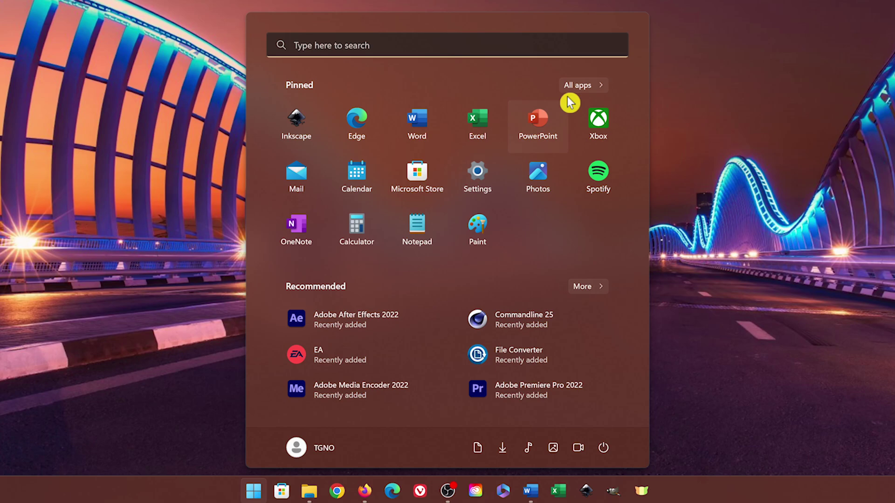
pyautogui.click(583, 89)
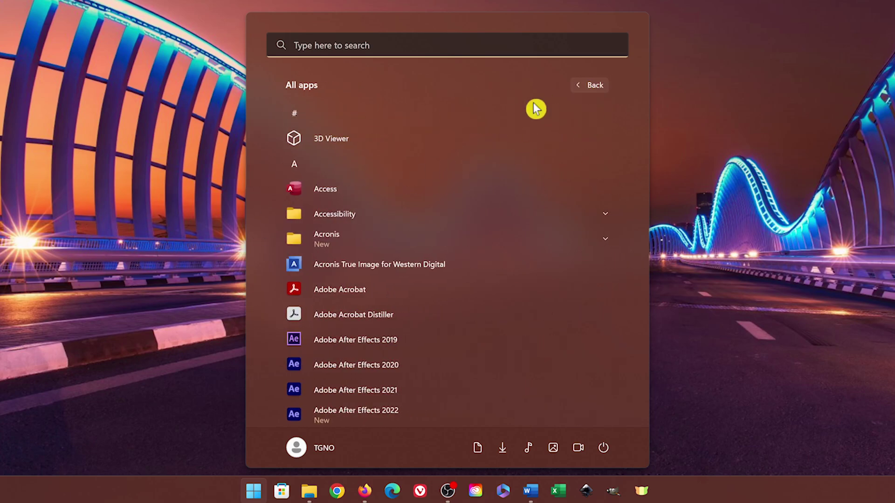
pyautogui.click(400, 168)
pyautogui.click(461, 247)
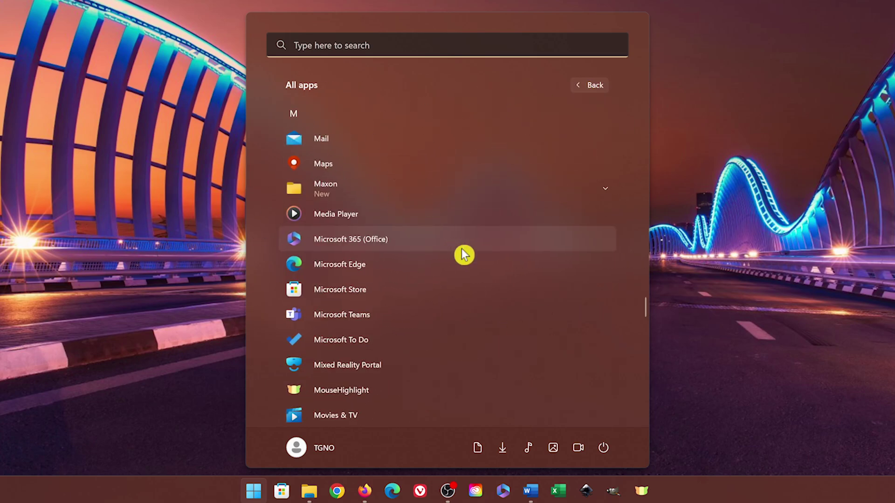
pyautogui.scroll(-2, 443, 243)
pyautogui.rightClick(410, 225)
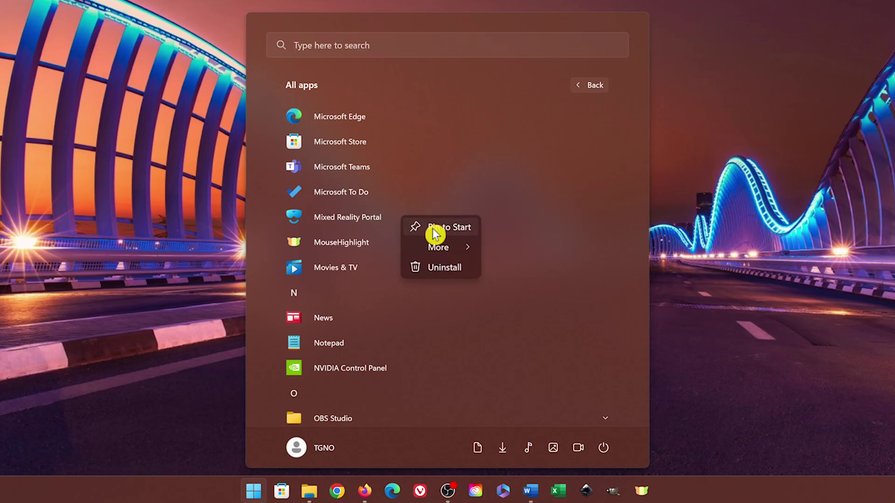
pyautogui.moveTo(442, 252)
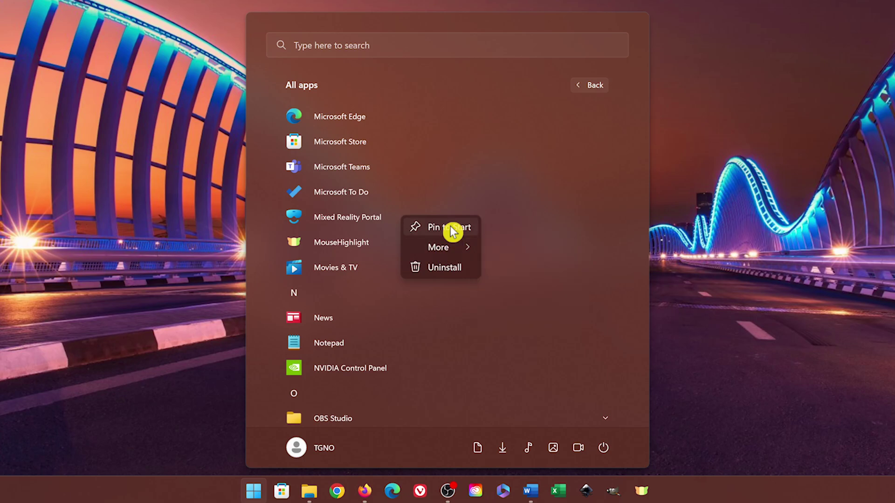
pyautogui.click(450, 229)
pyautogui.click(592, 87)
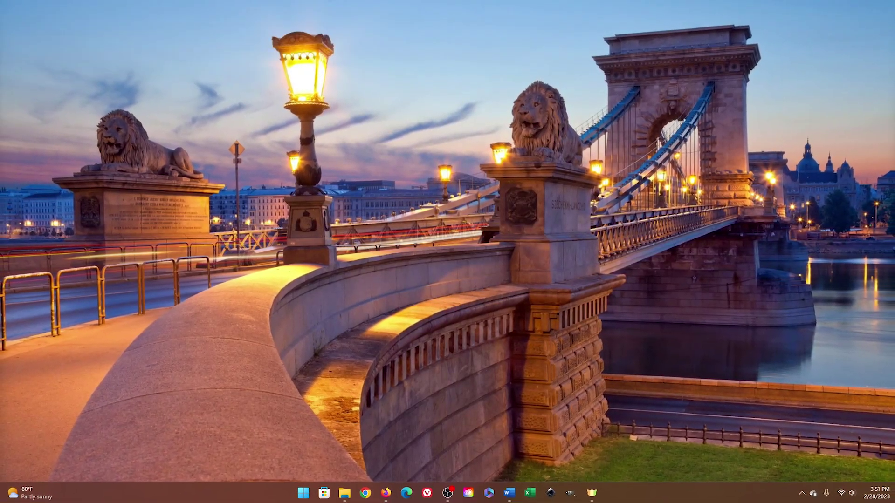
# - Open Settings > Accessibility > Text size and preview a larger text size without applying it
pyautogui.rightClick(303, 495)
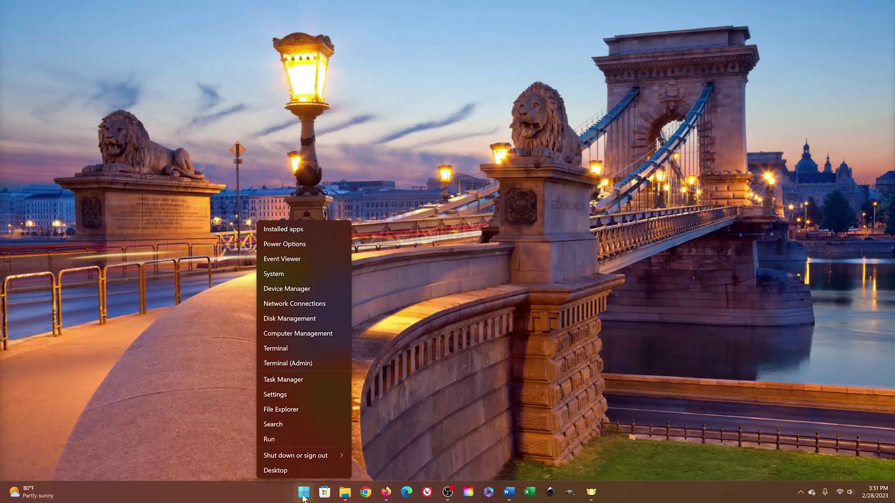
pyautogui.click(289, 397)
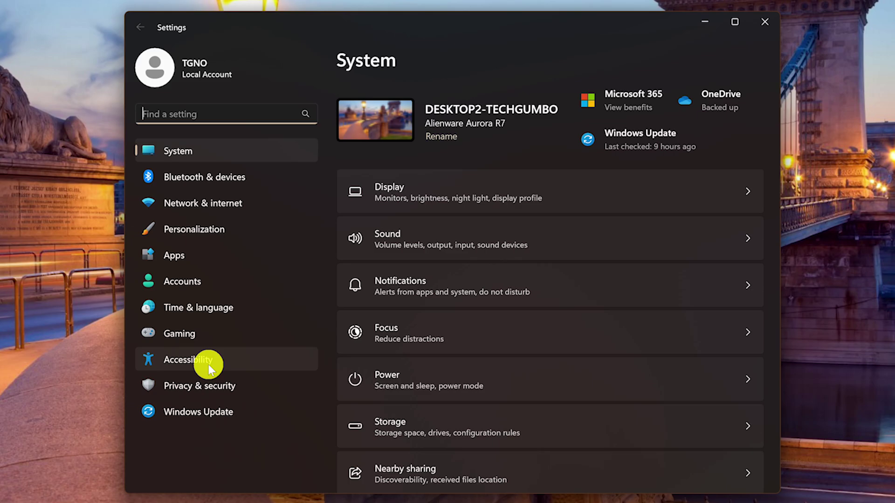
pyautogui.click(208, 364)
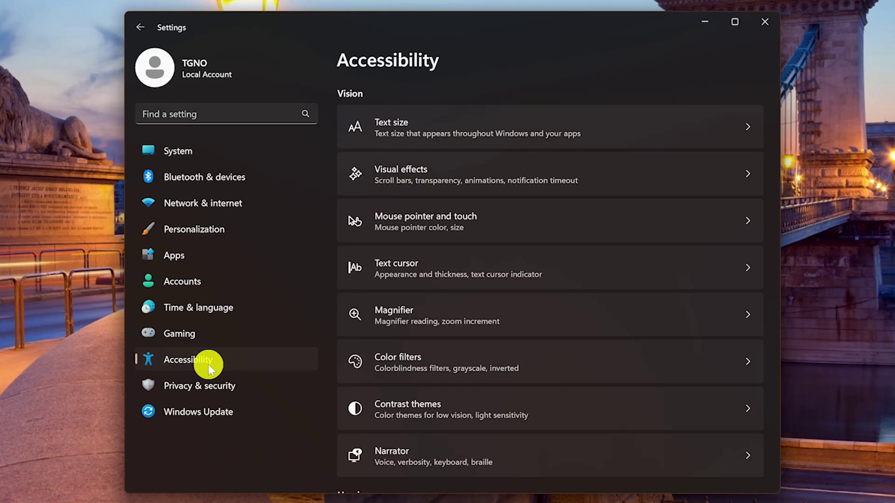
pyautogui.click(442, 119)
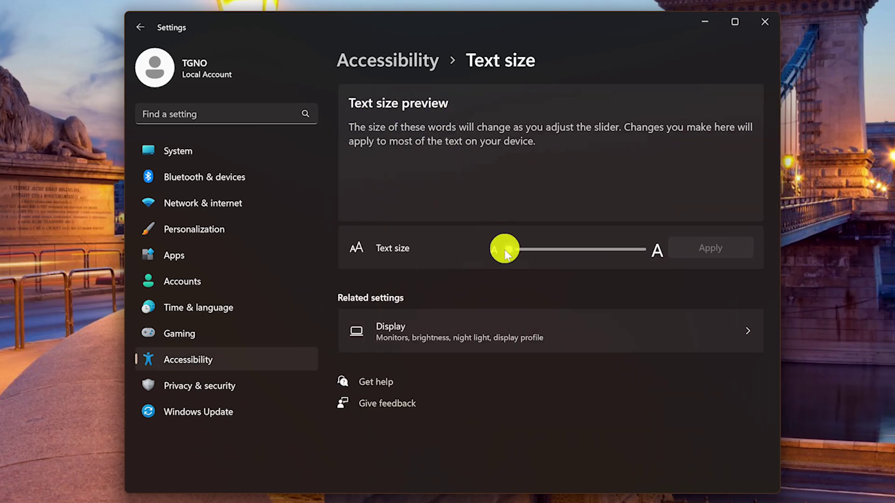
pyautogui.moveTo(508, 253)
pyautogui.mouseDown()
pyautogui.moveTo(583, 262)
pyautogui.moveTo(496, 264)
pyautogui.mouseUp()
# - Switch the mouse pointer style to the Custom coloured pointer under Mouse pointer and touch
pyautogui.hotkey('alt', 'Left')
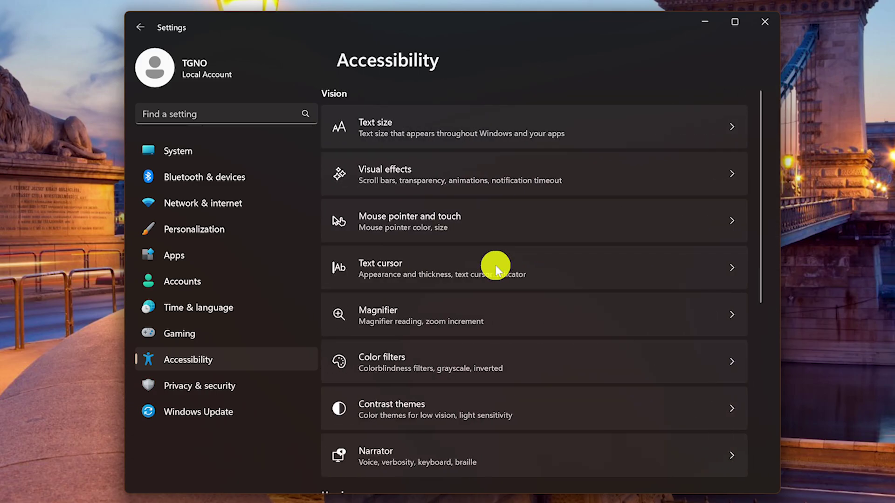
pyautogui.click(505, 226)
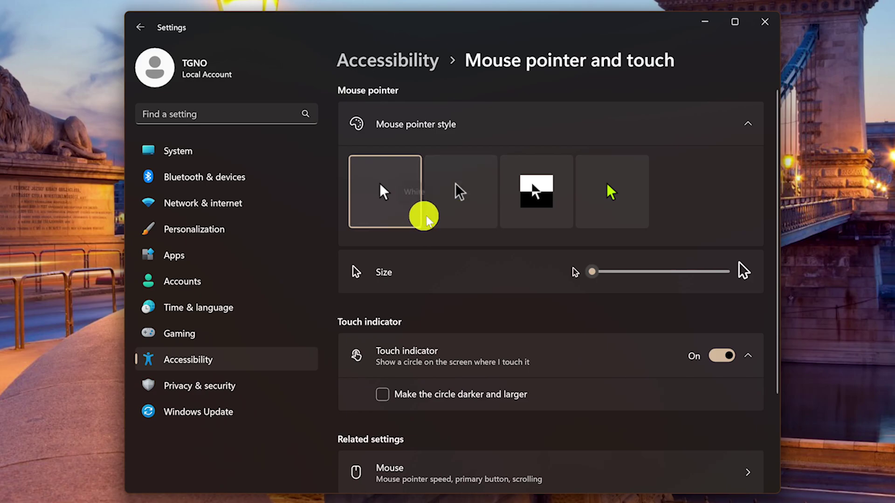
pyautogui.click(594, 216)
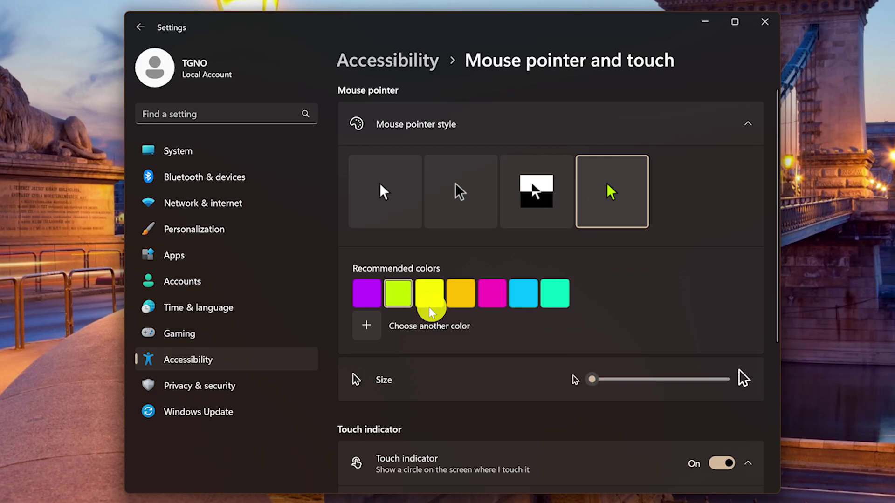
# - Return to Accessibility and open the Audio settings under Hearing
pyautogui.hotkey('alt', 'Left')
pyautogui.scroll(-6, 379, 308)
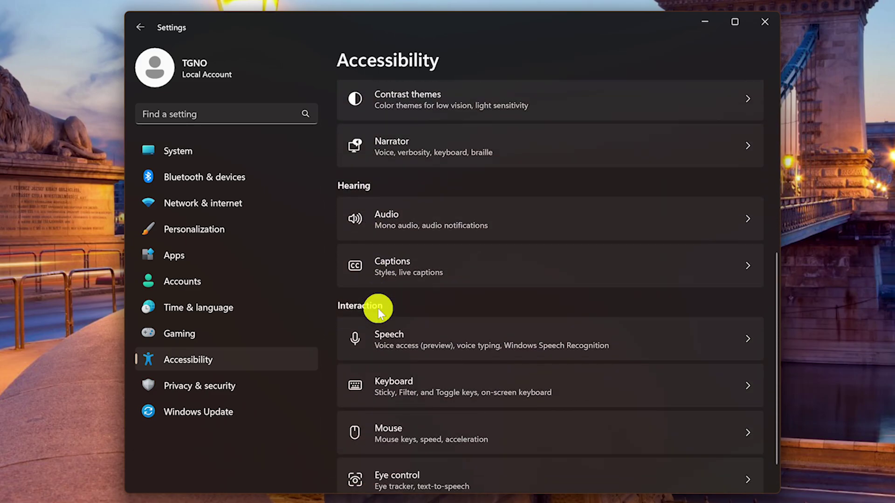
pyautogui.click(450, 224)
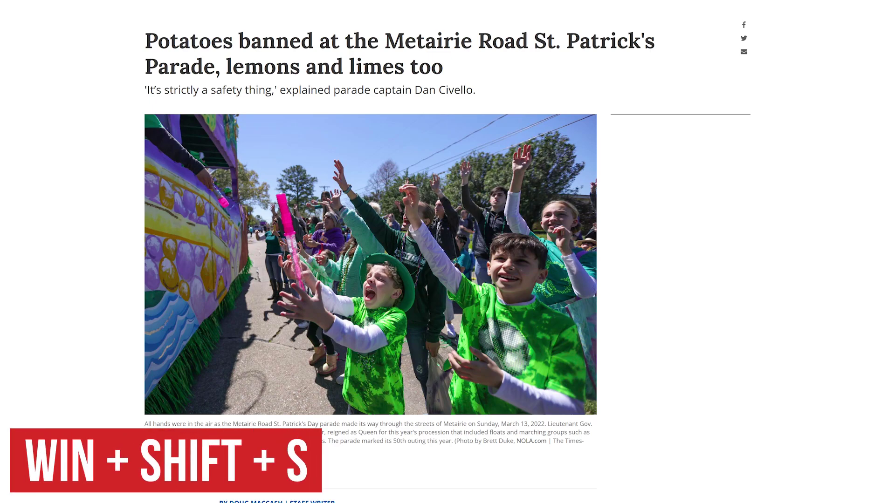
# - Take a rectangular snip of the parade article's headline and photo with Win+Shift+S
pyautogui.press('super+shift+s')
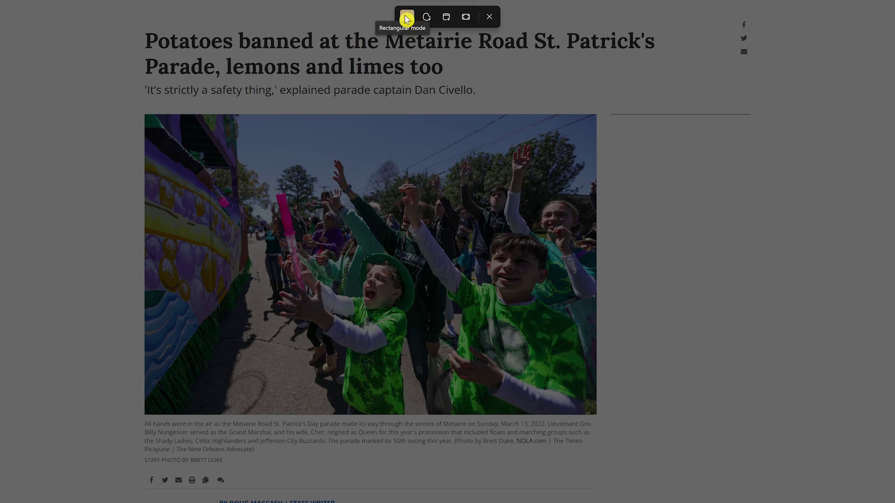
pyautogui.moveTo(119, 17); pyautogui.dragTo(689, 471)
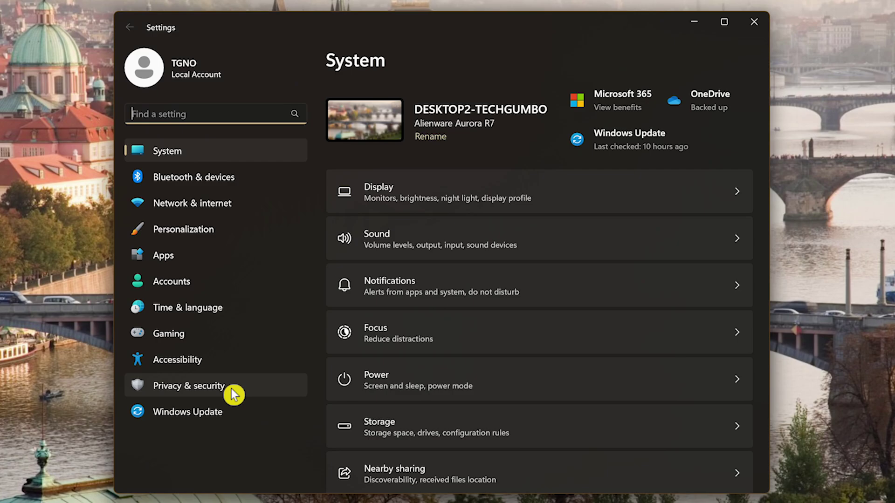
# - Go to Privacy & security and open the General page under Windows permissions
pyautogui.click(234, 394)
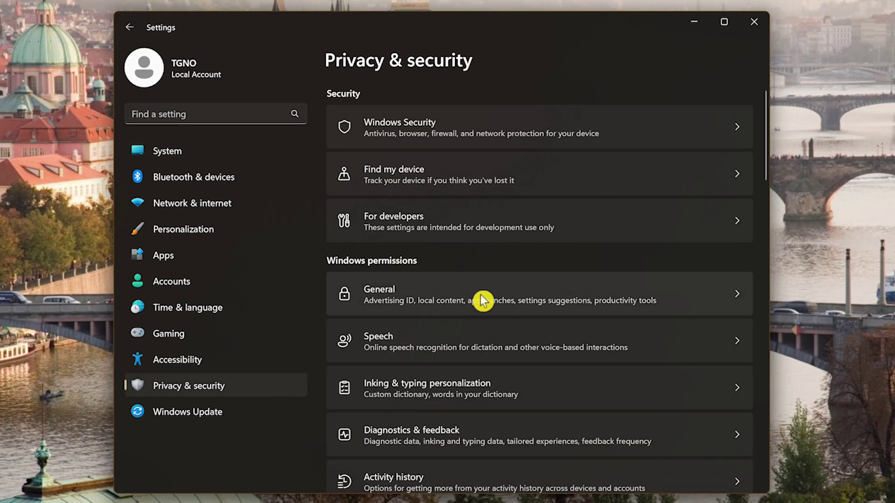
pyautogui.click(482, 300)
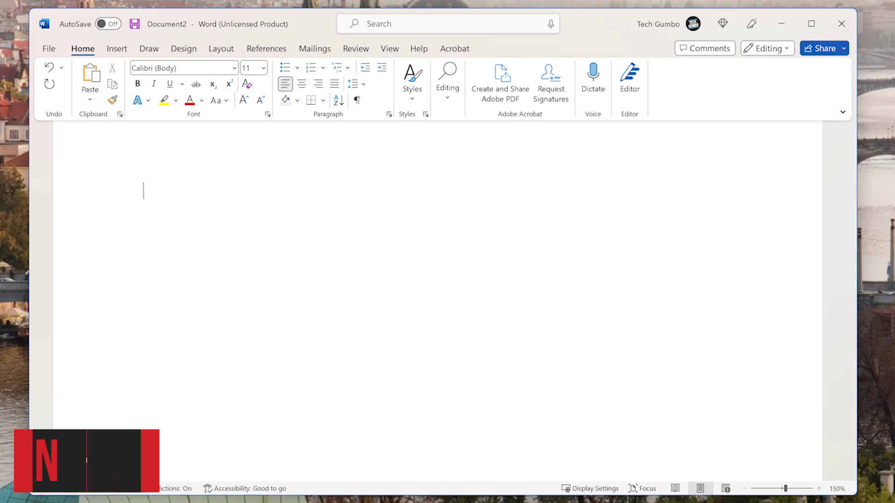
# - Insert a kissing-face emoji and two more face emojis from the Smiley faces category
pyautogui.press('super+period')
pyautogui.click(196, 240)
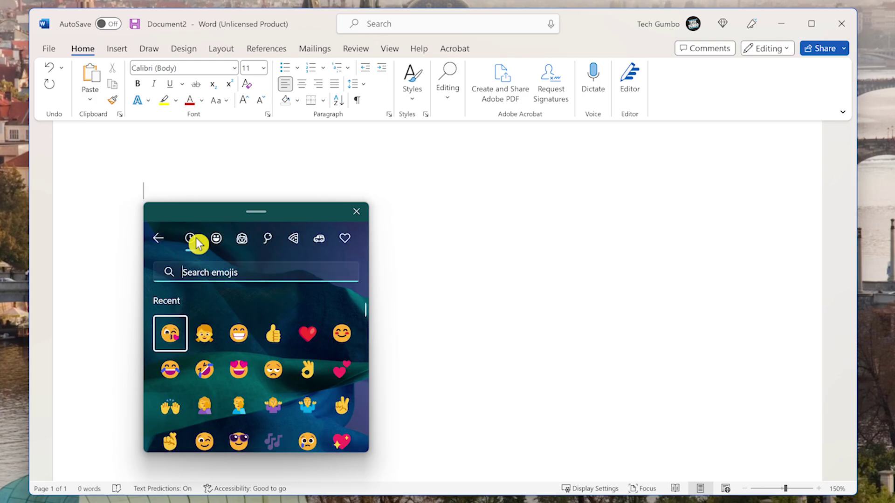
pyautogui.click(171, 330)
pyautogui.scroll(-3, 175, 340)
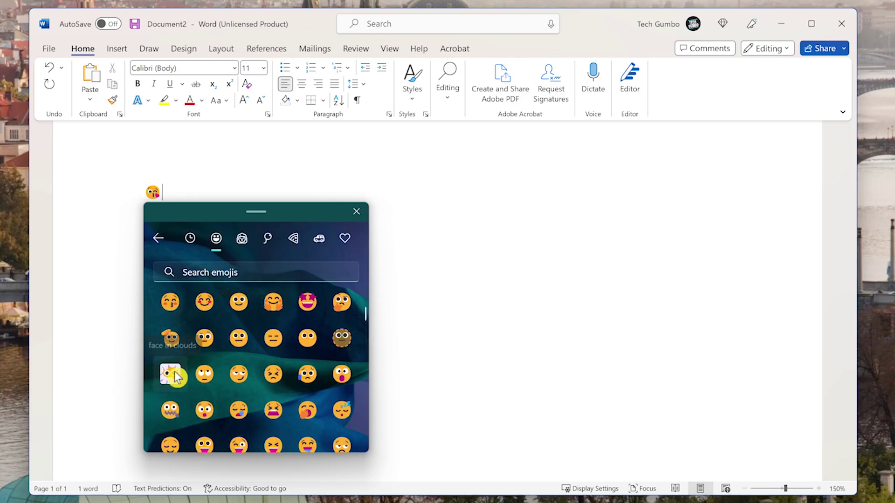
pyautogui.click(343, 340)
pyautogui.scroll(-2, 345, 349)
pyautogui.scroll(-2, 343, 348)
pyautogui.click(309, 392)
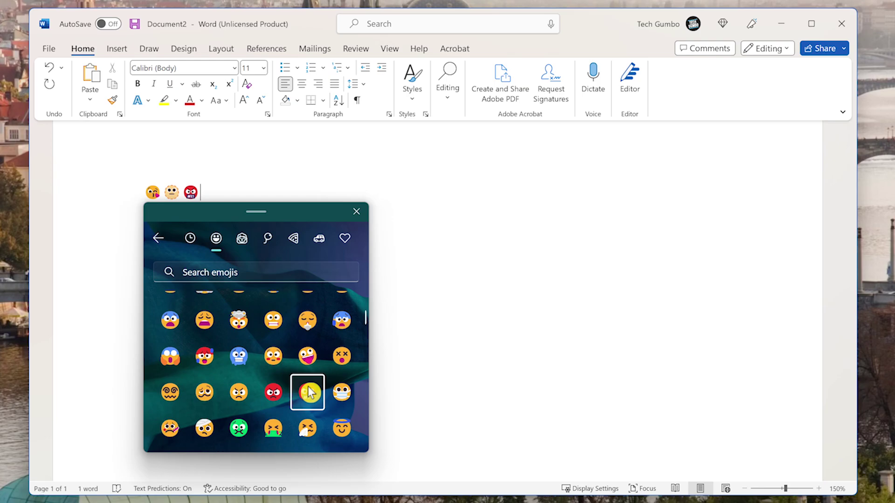